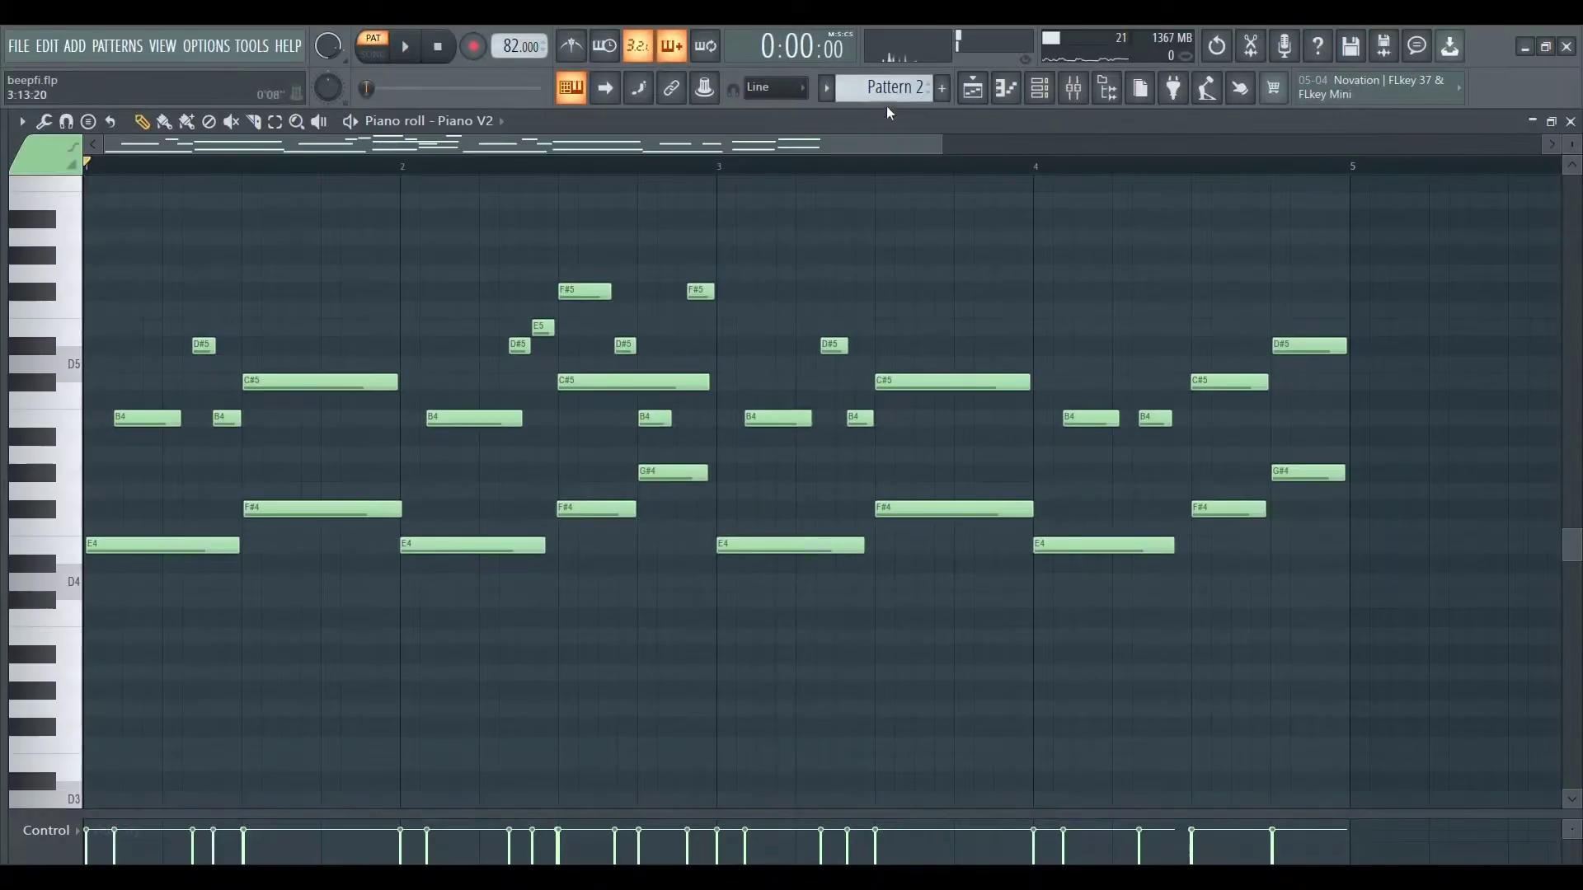
Step: Leave Pattern 2's Piano V2 melody for the Playlist arrangement with Pattern 1 selected
click(887, 91)
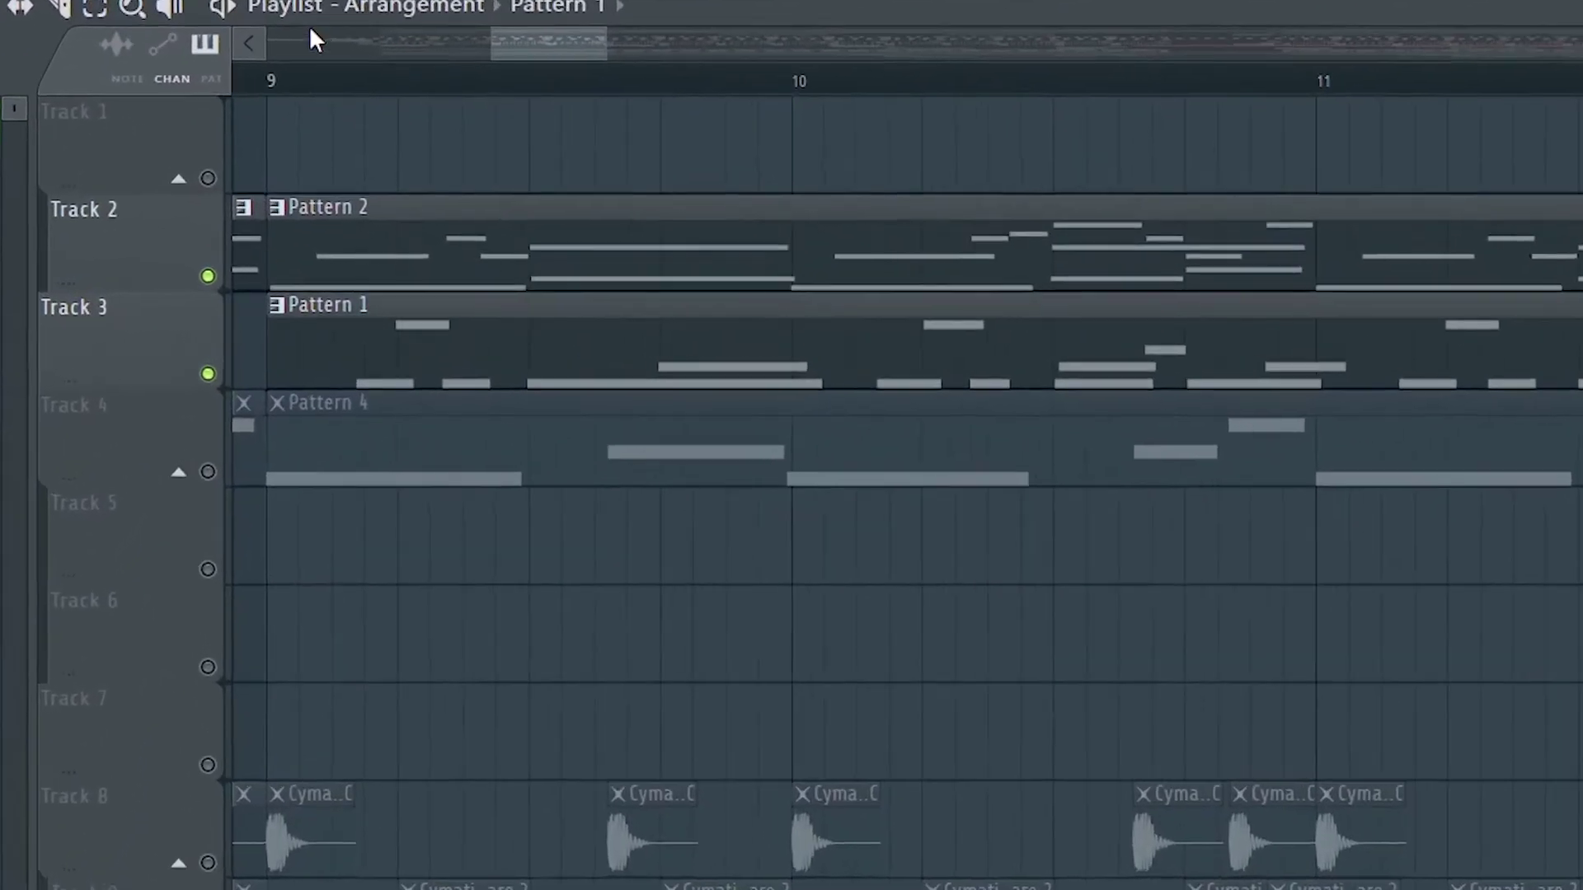
Step: Place the song position marker at bar 9 on the playlist ruler
click(344, 165)
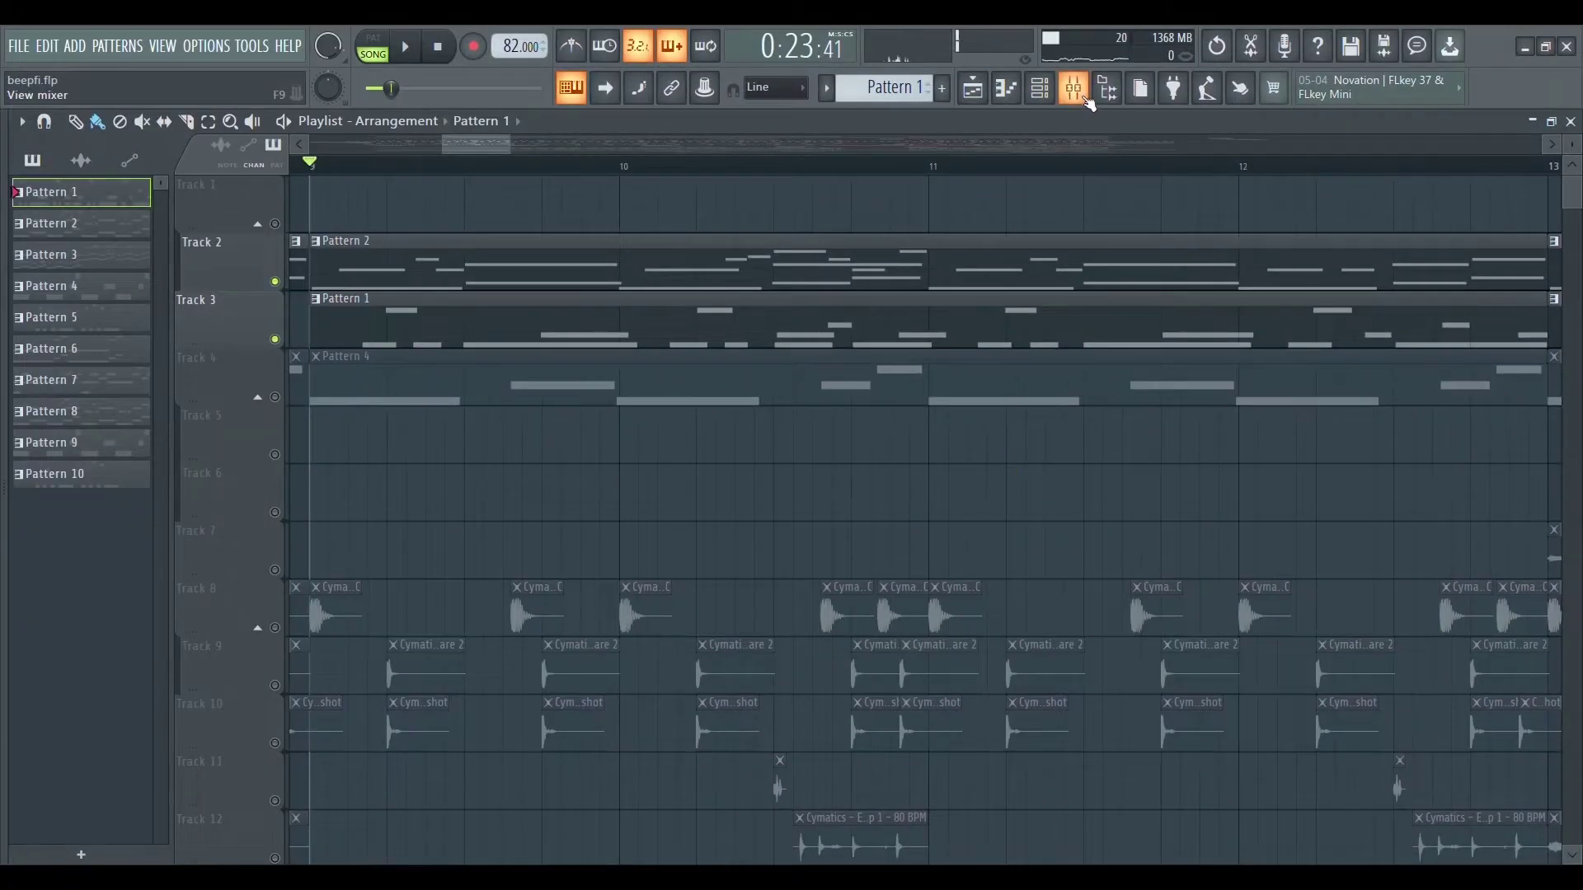
Step: In the Mixer, inspect and close the low piano insert's Fruity parametric EQ 2 curve
click(1085, 95)
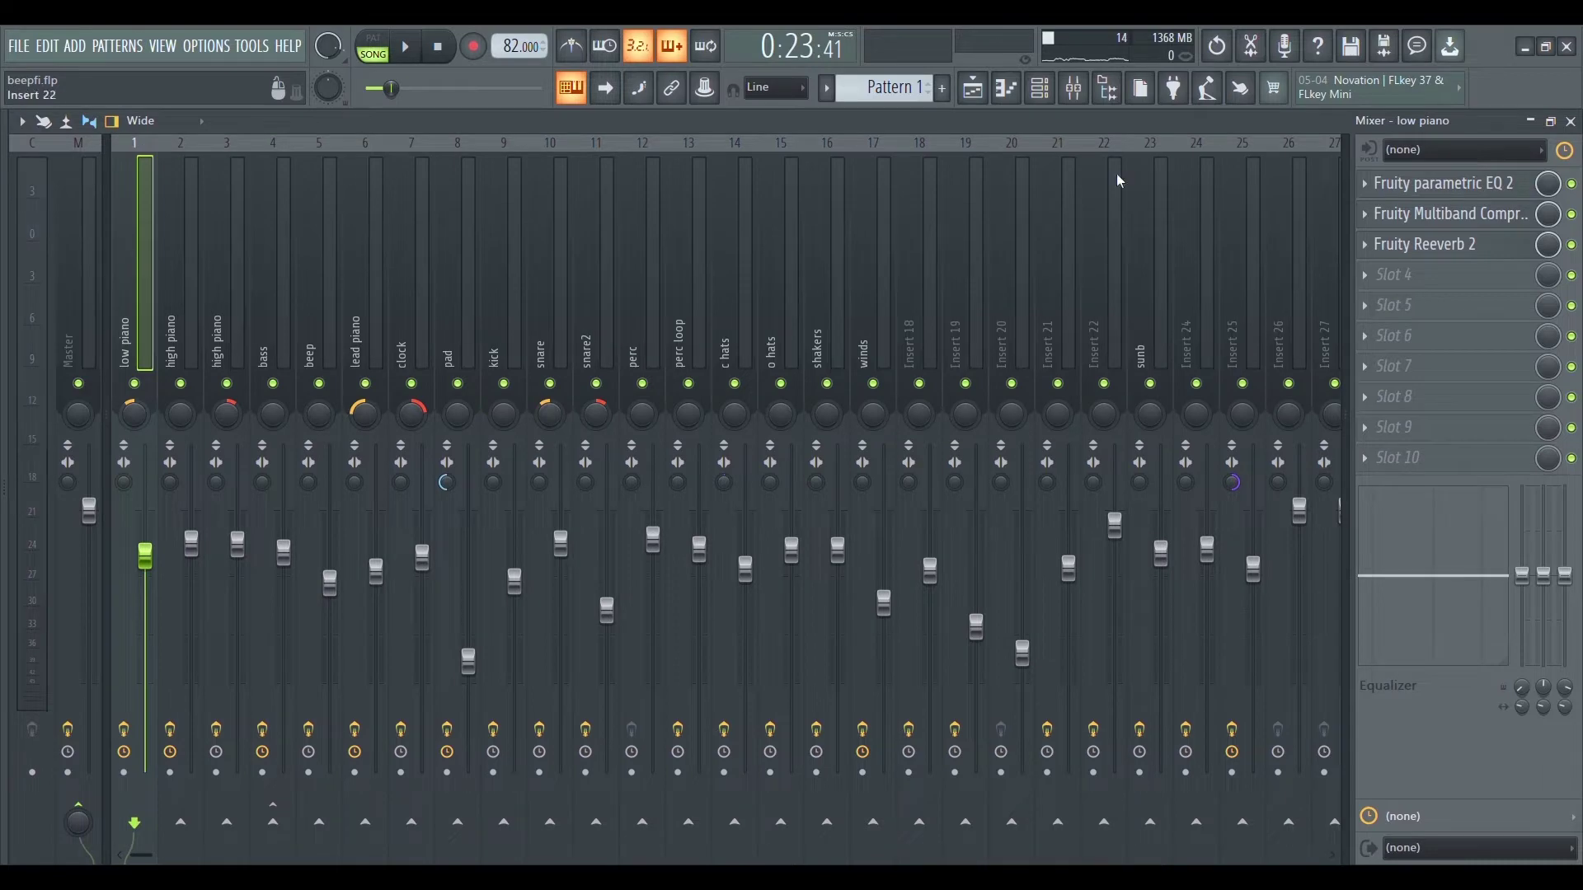
click(1424, 197)
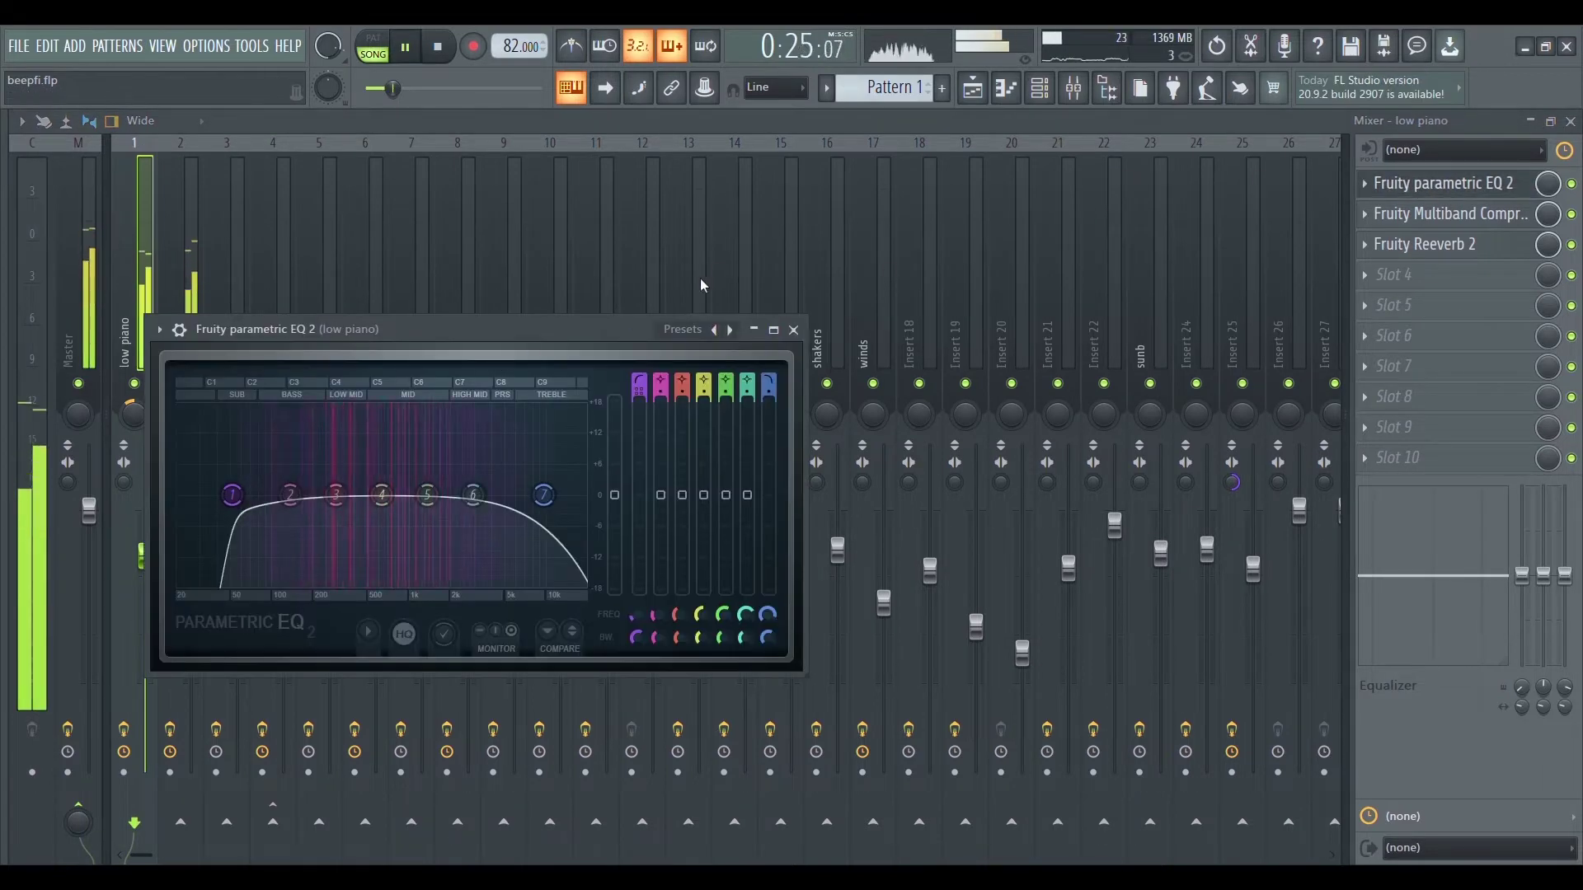
drag(547, 342, 783, 250)
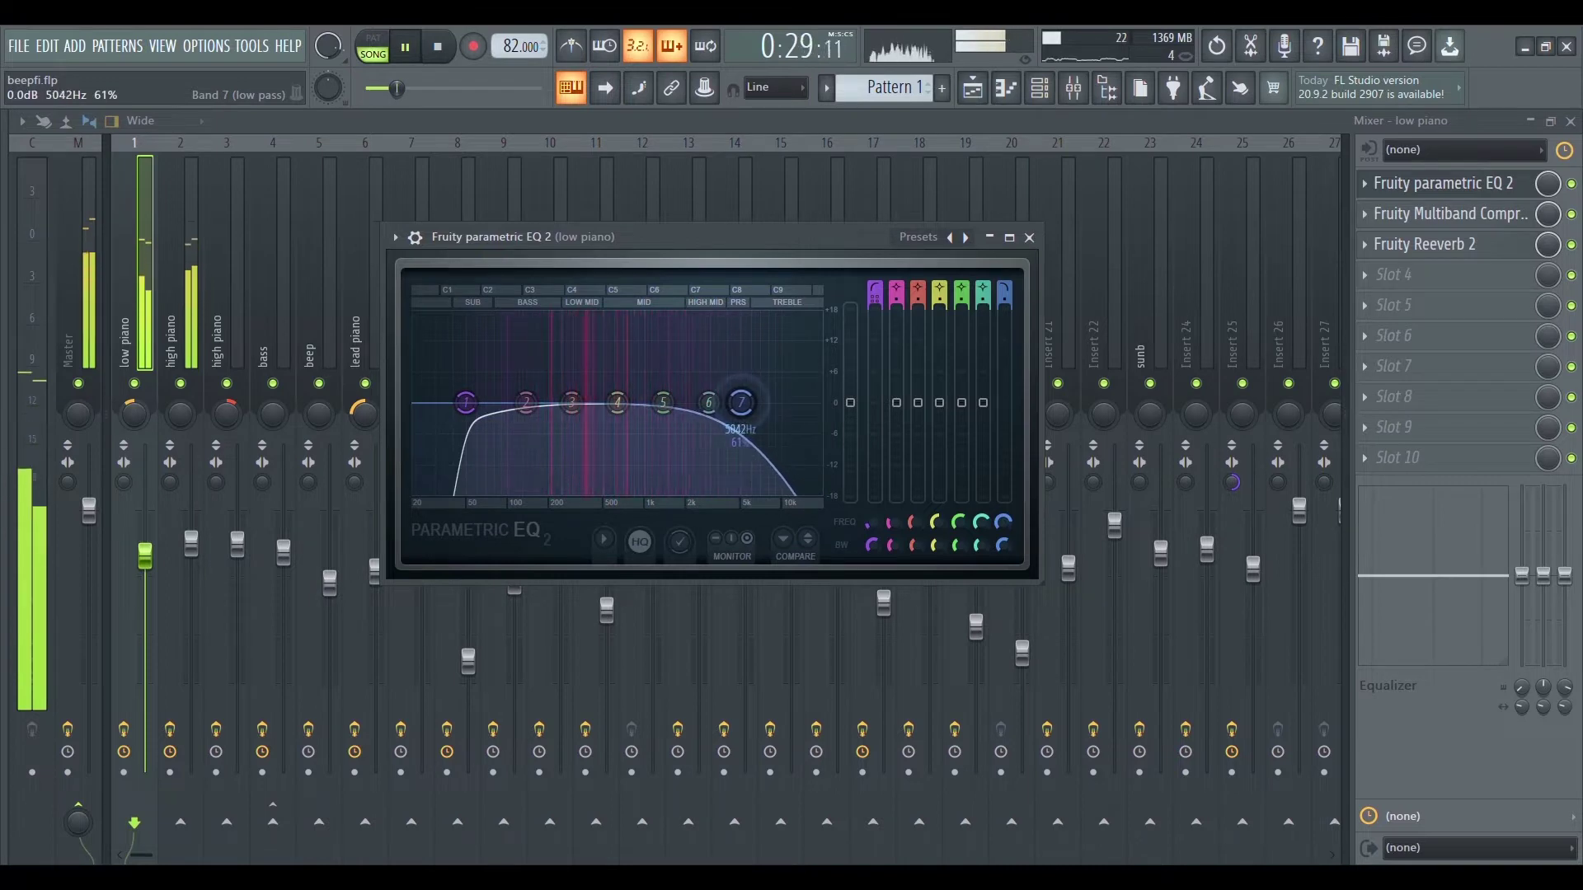
click(1029, 238)
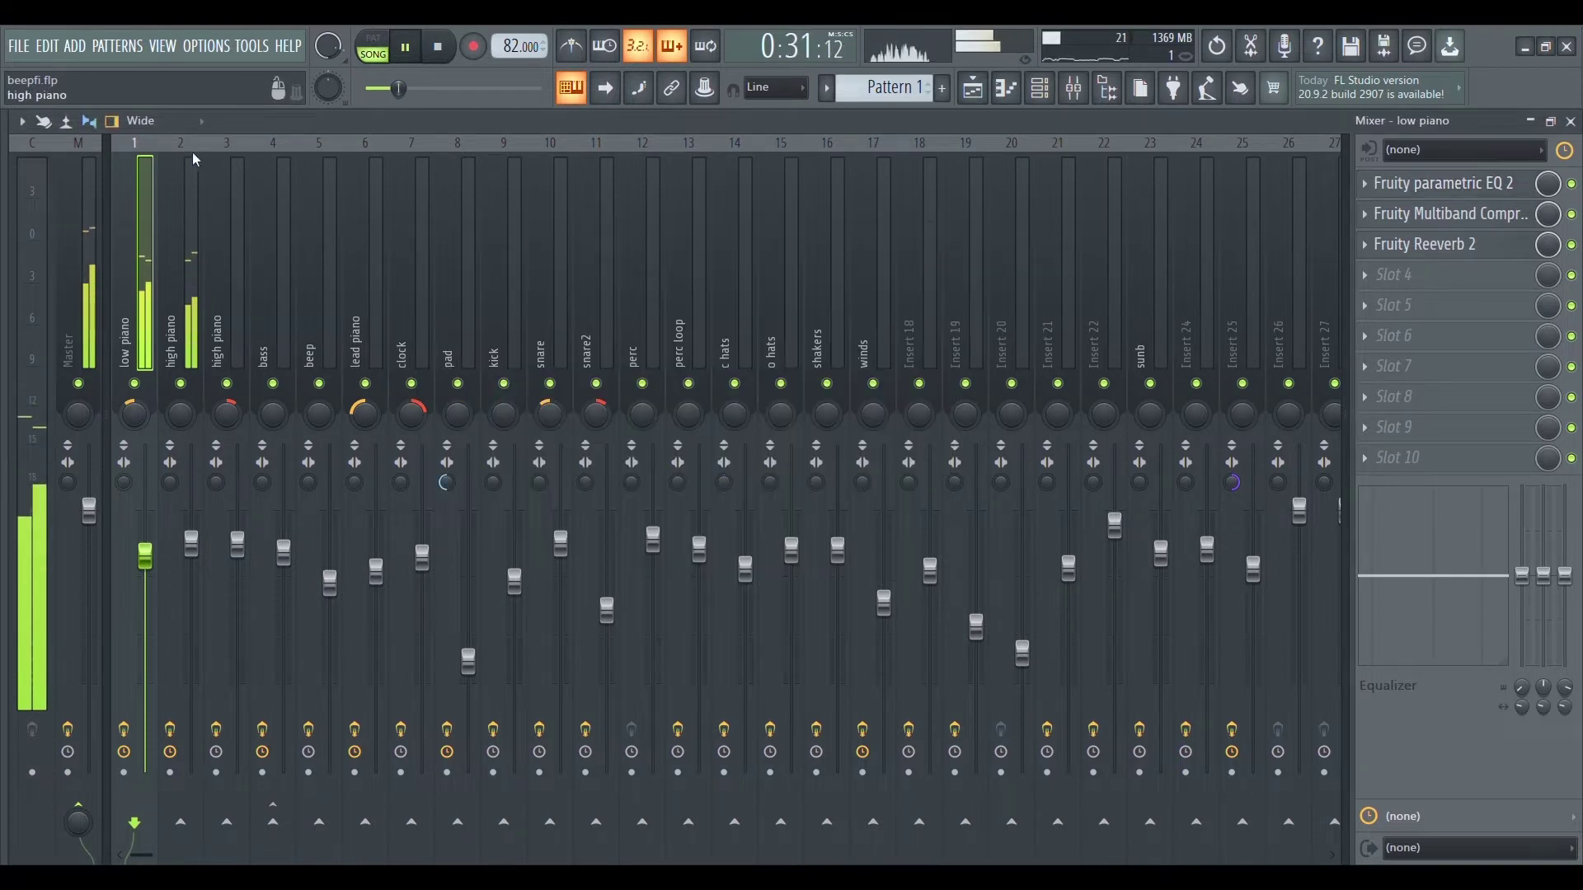
Step: Inspect the high piano insert's parametric EQ, then return to the Playlist
click(1475, 185)
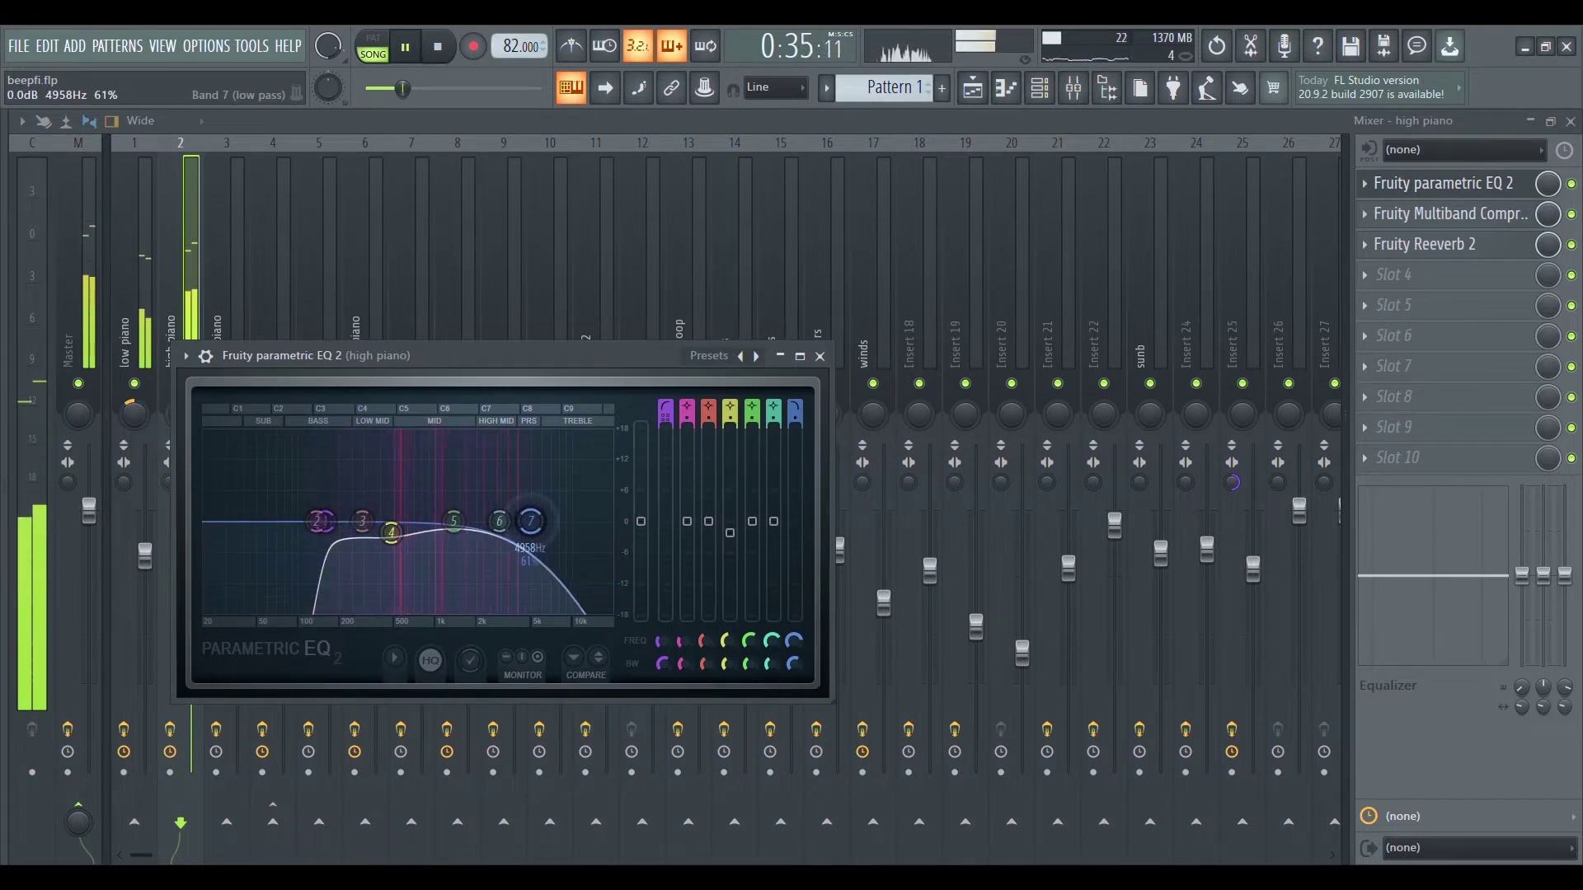
click(821, 357)
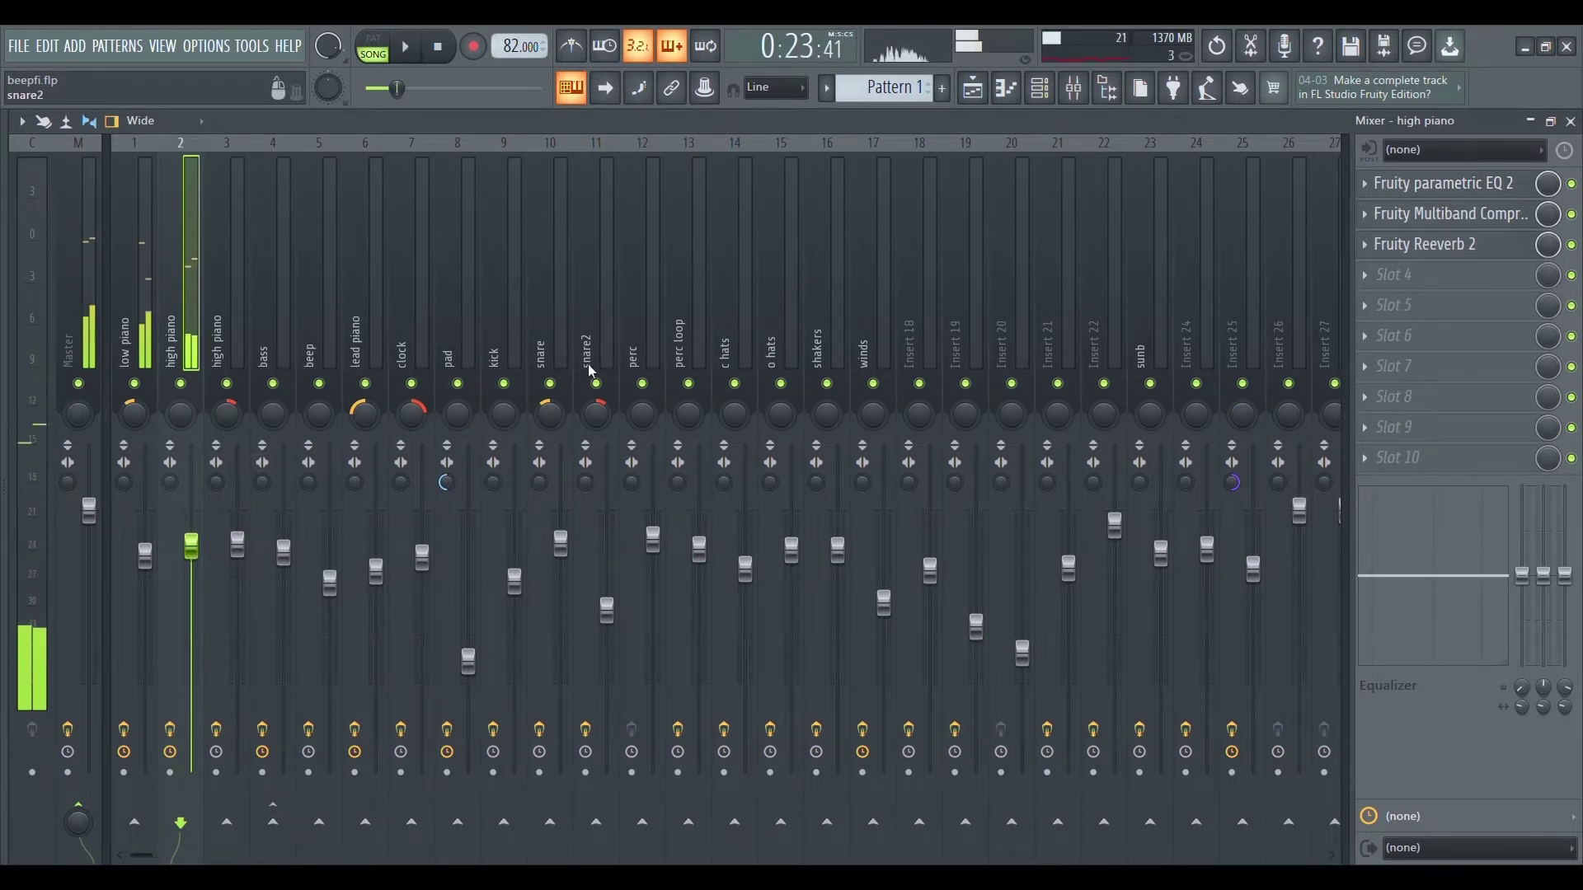
click(974, 97)
Step: Play the song, then solo the high and low piano mixer inserts and play them together
scroll(608, 420, down, 5)
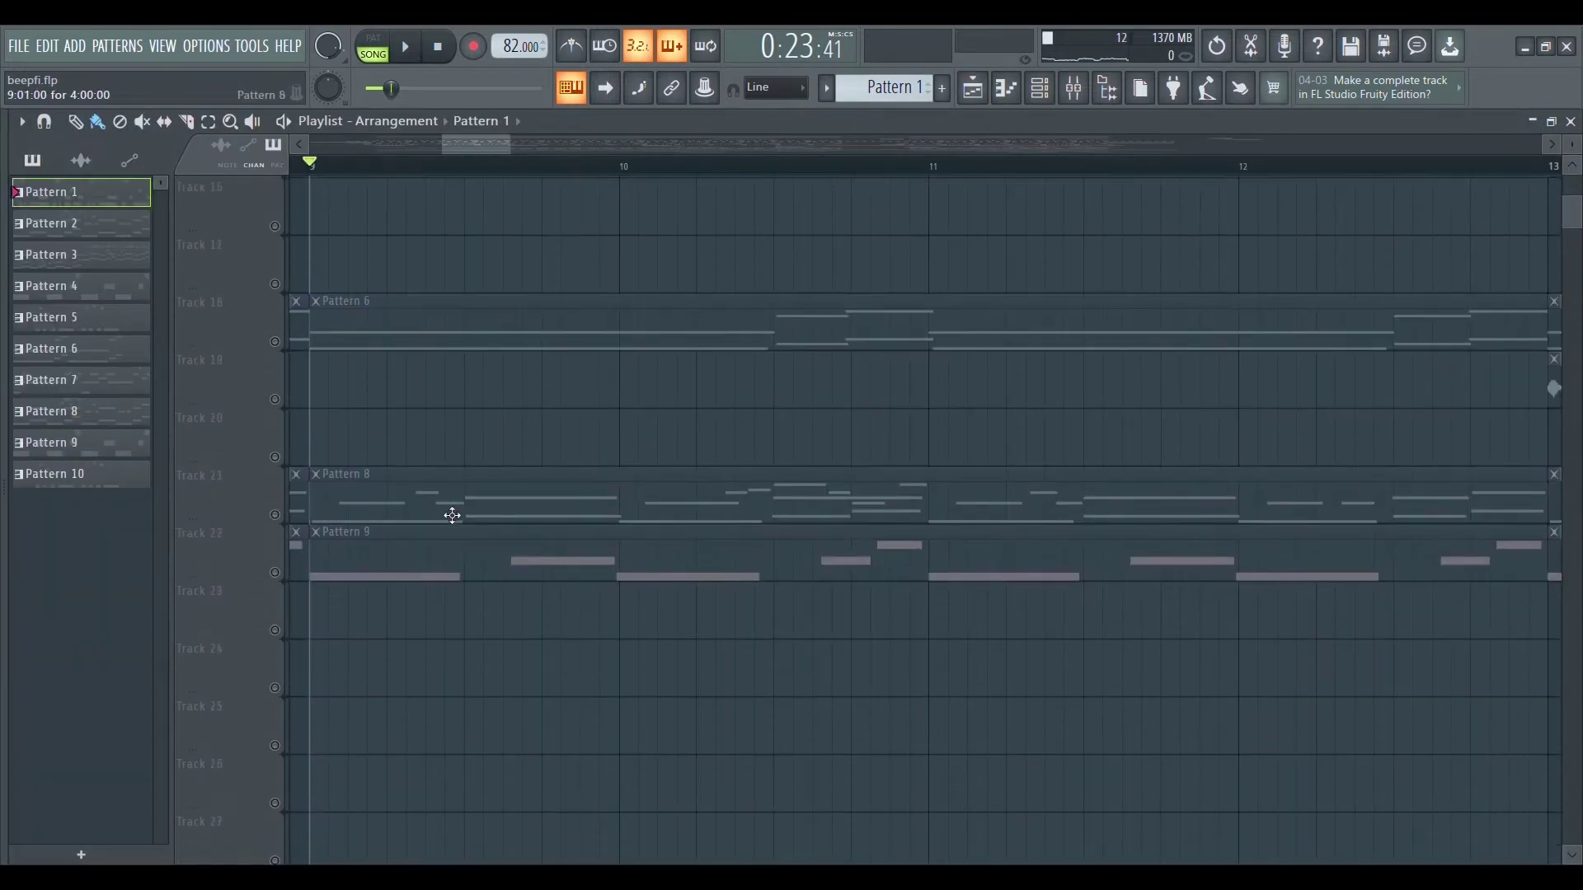
key(space)
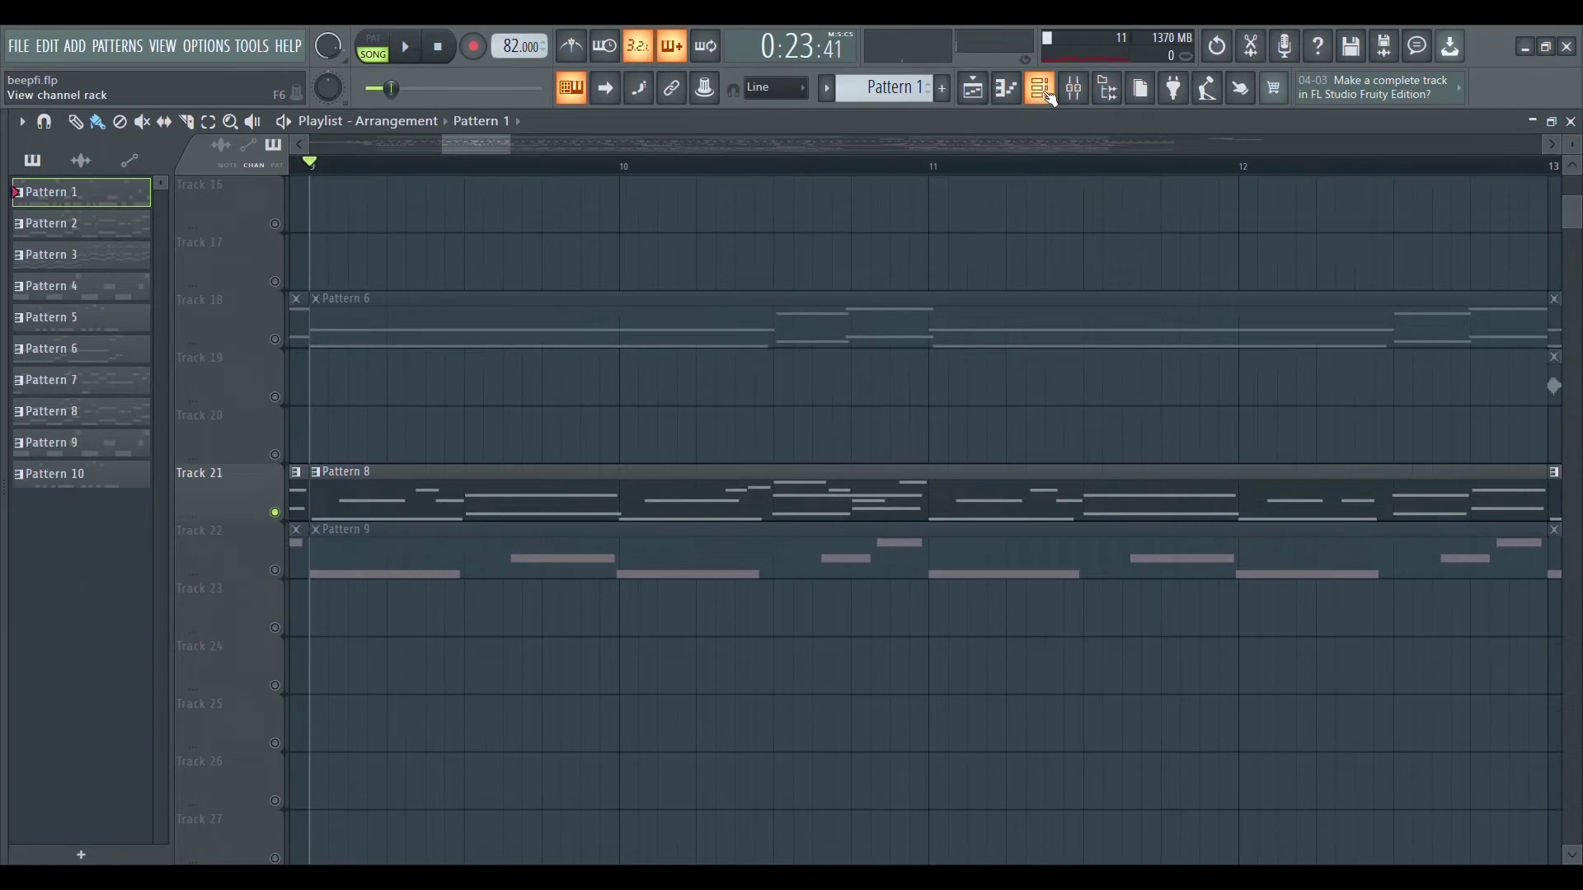
click(1072, 95)
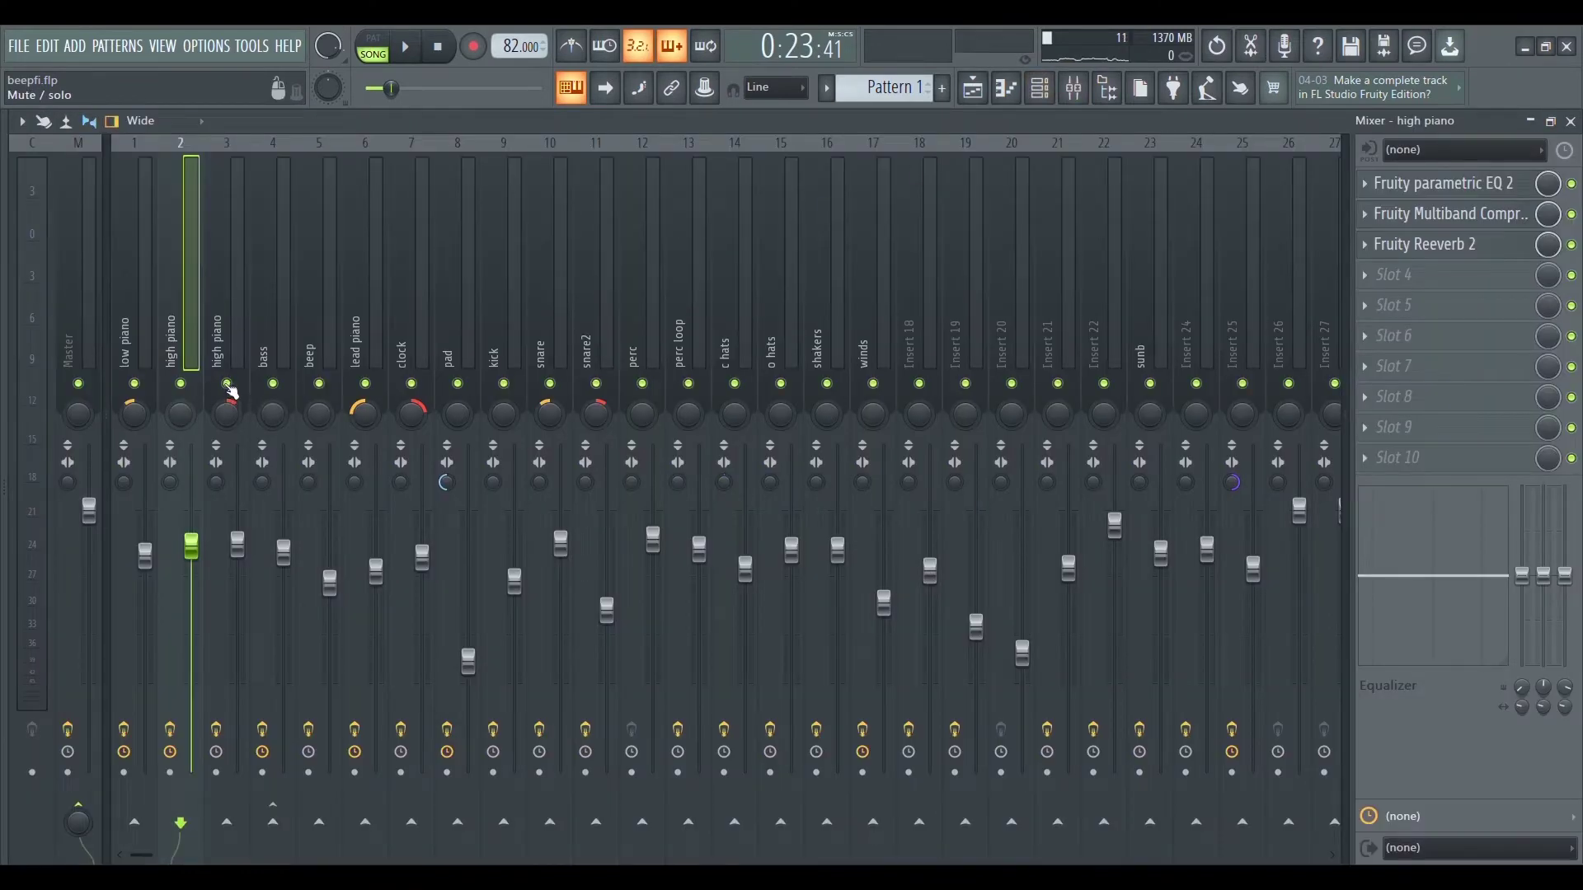
right_click(227, 385)
click(137, 389)
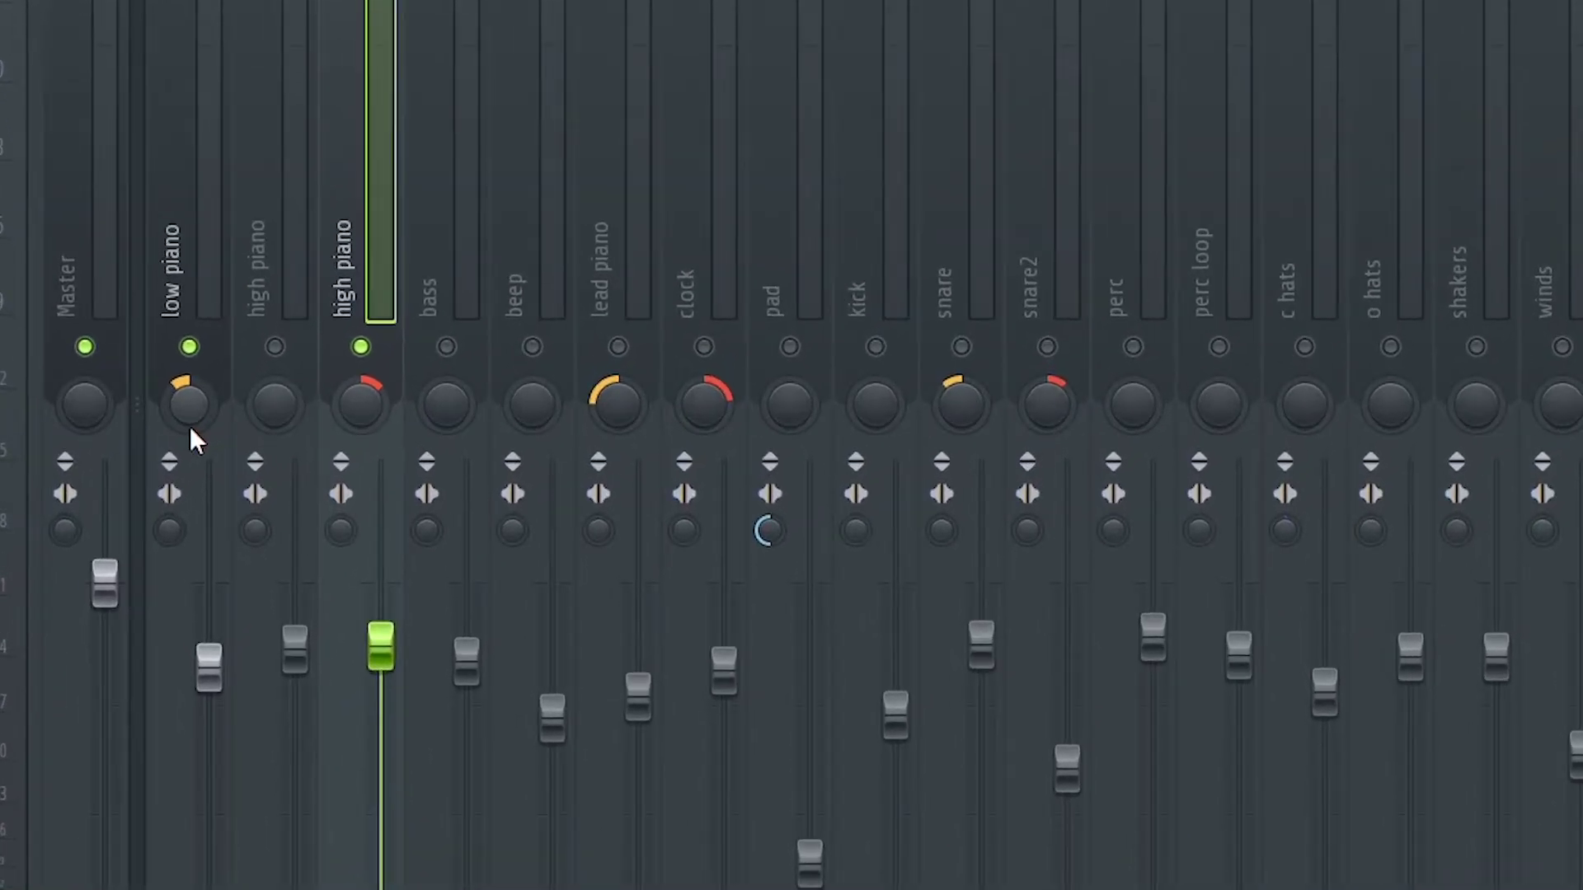
click(140, 425)
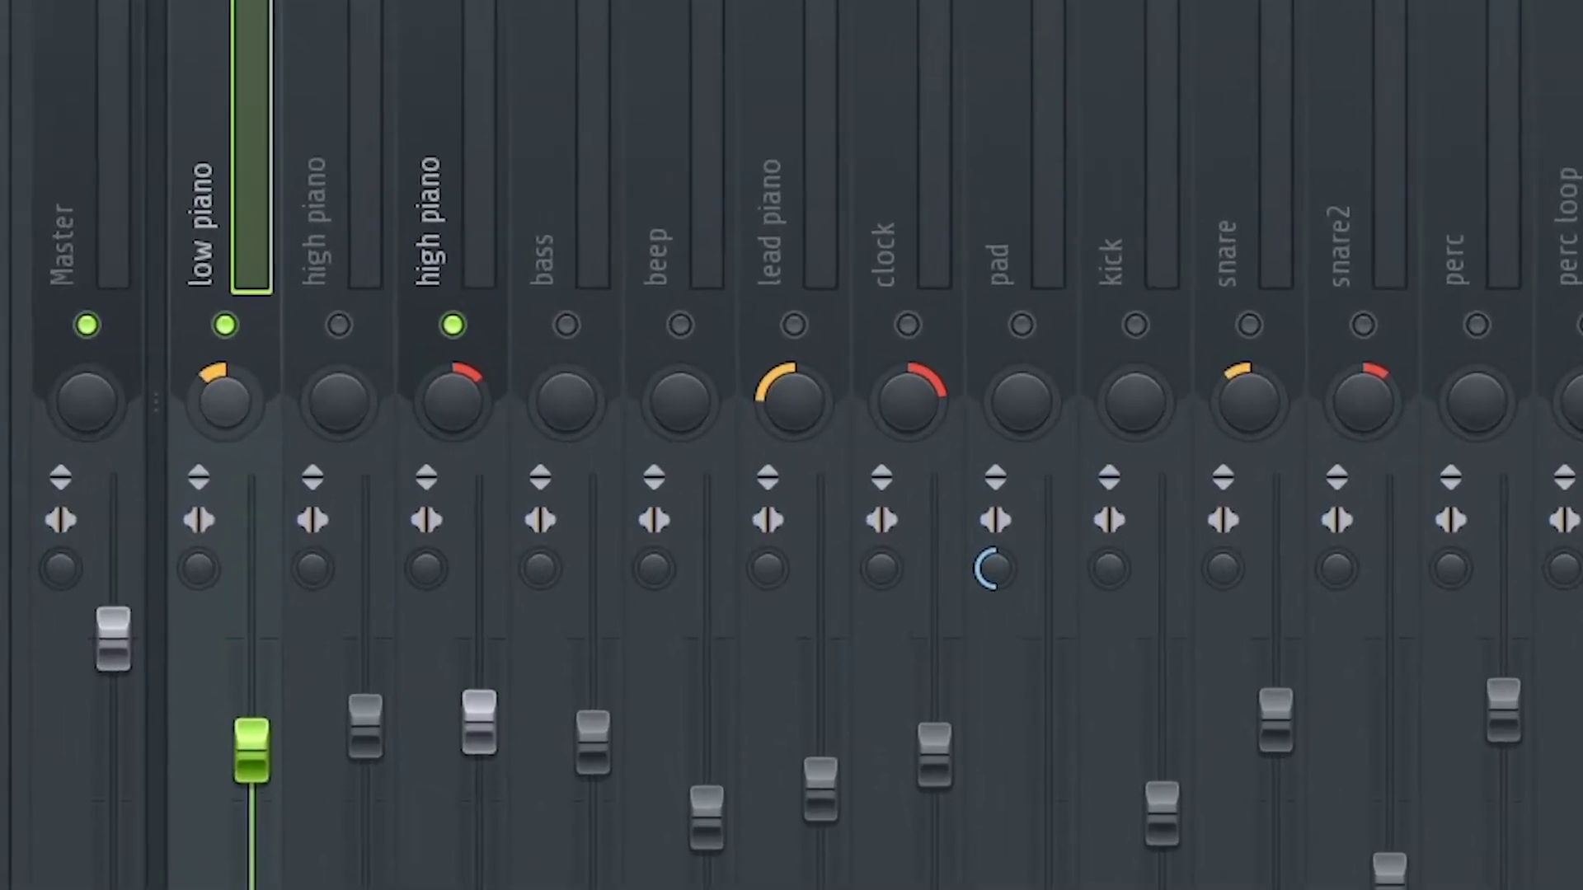
key(space)
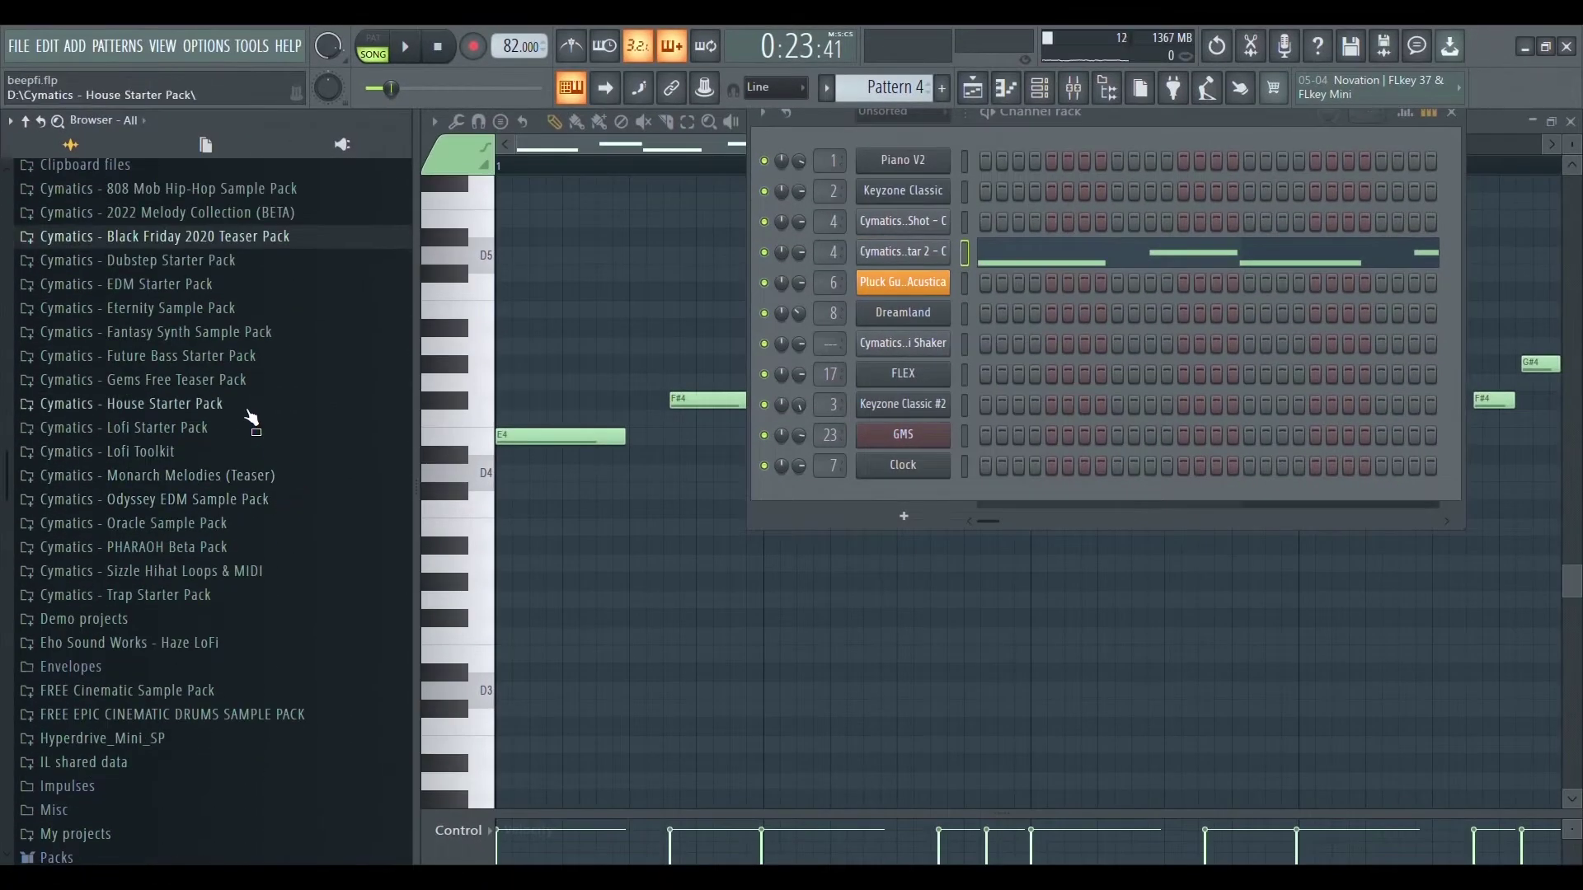
Step: List the Bass Guitar samples under Eternity Sample Pack > Basses in the Browser
click(225, 317)
click(224, 332)
click(158, 379)
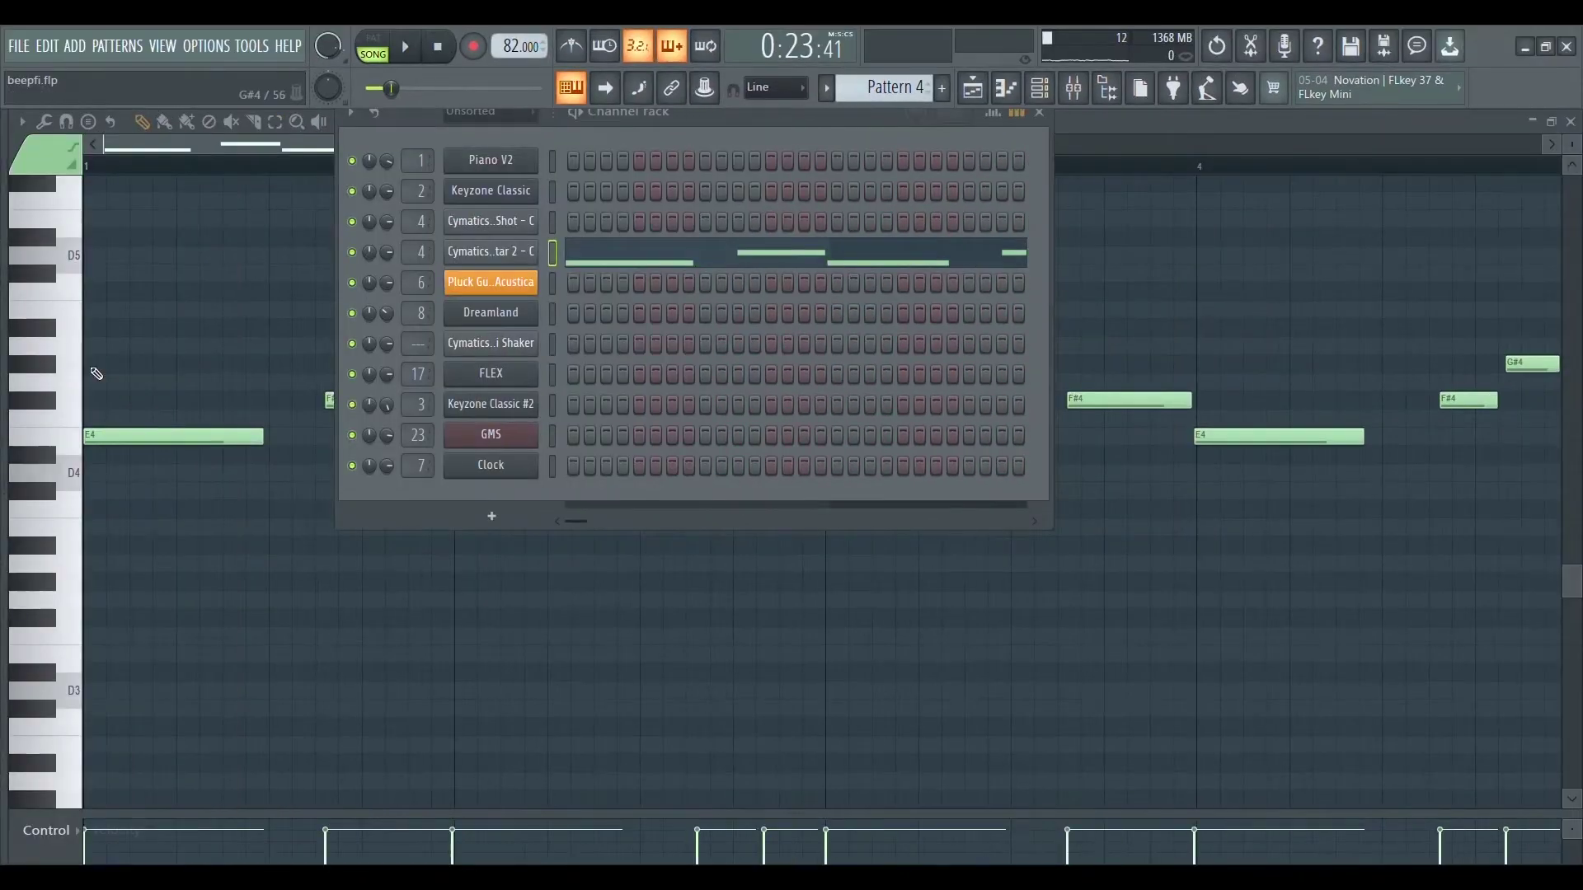
Step: Inspect and close the bass insert's Fruity parametric EQ 2 in the Mixer
click(1064, 93)
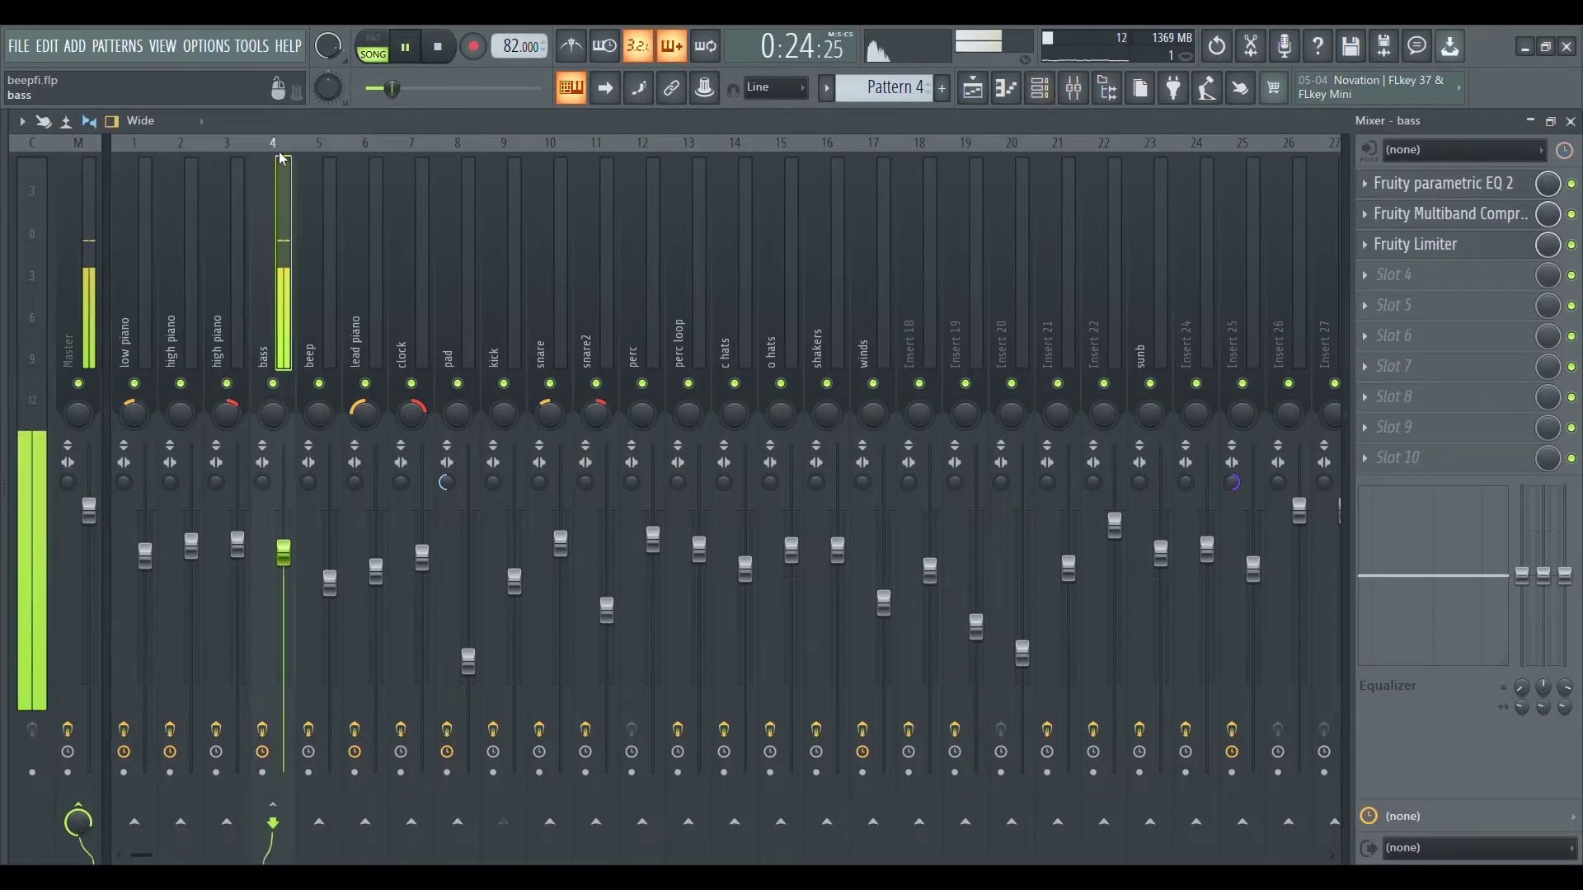
click(1437, 194)
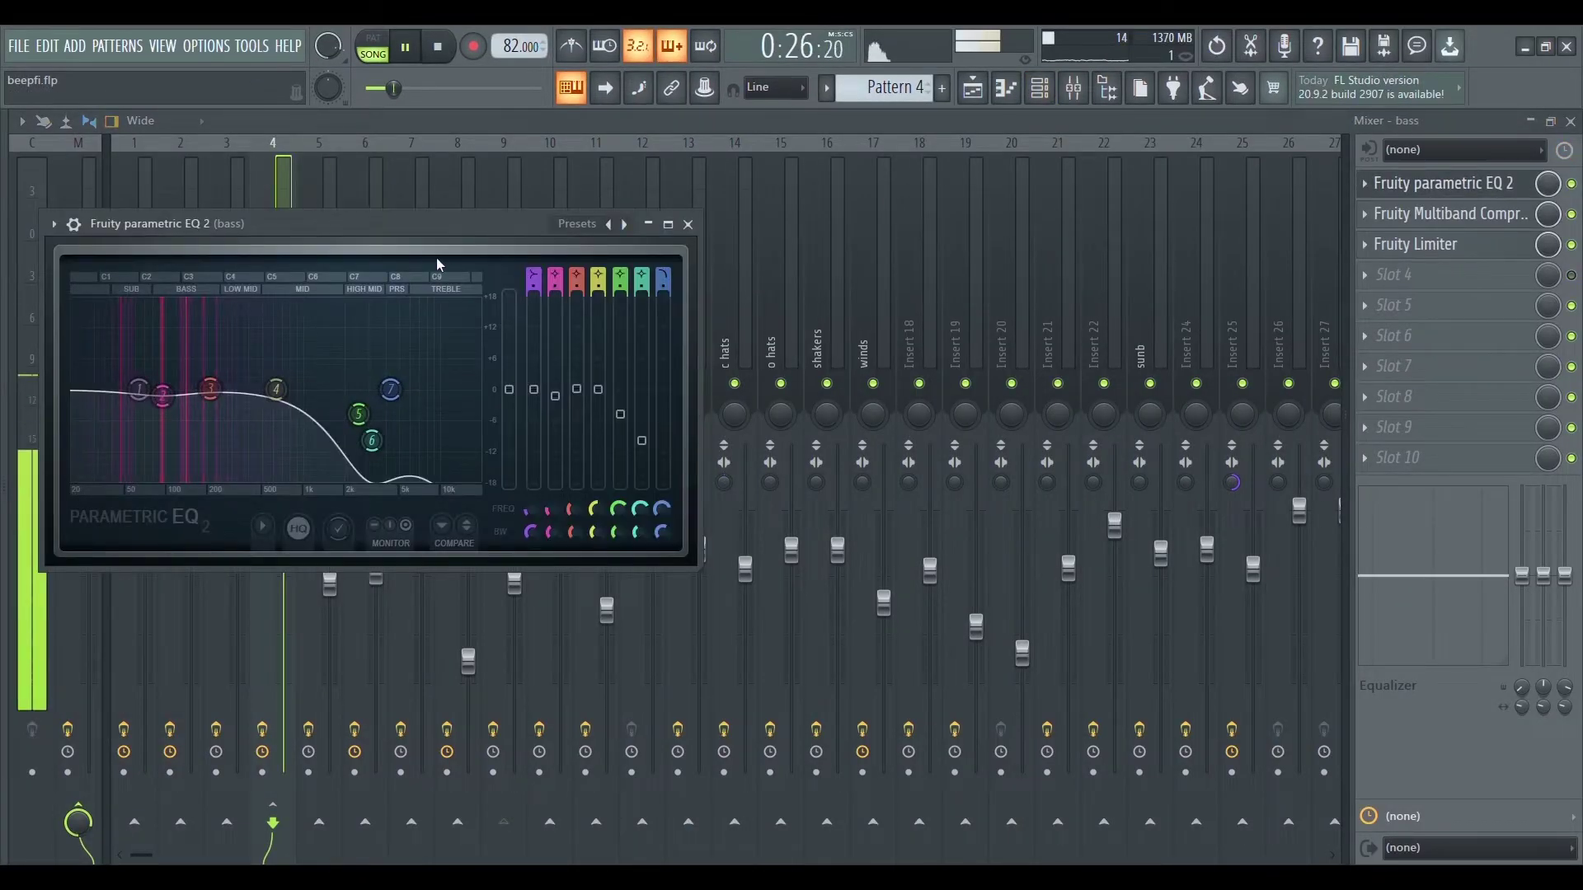
drag(437, 264, 677, 203)
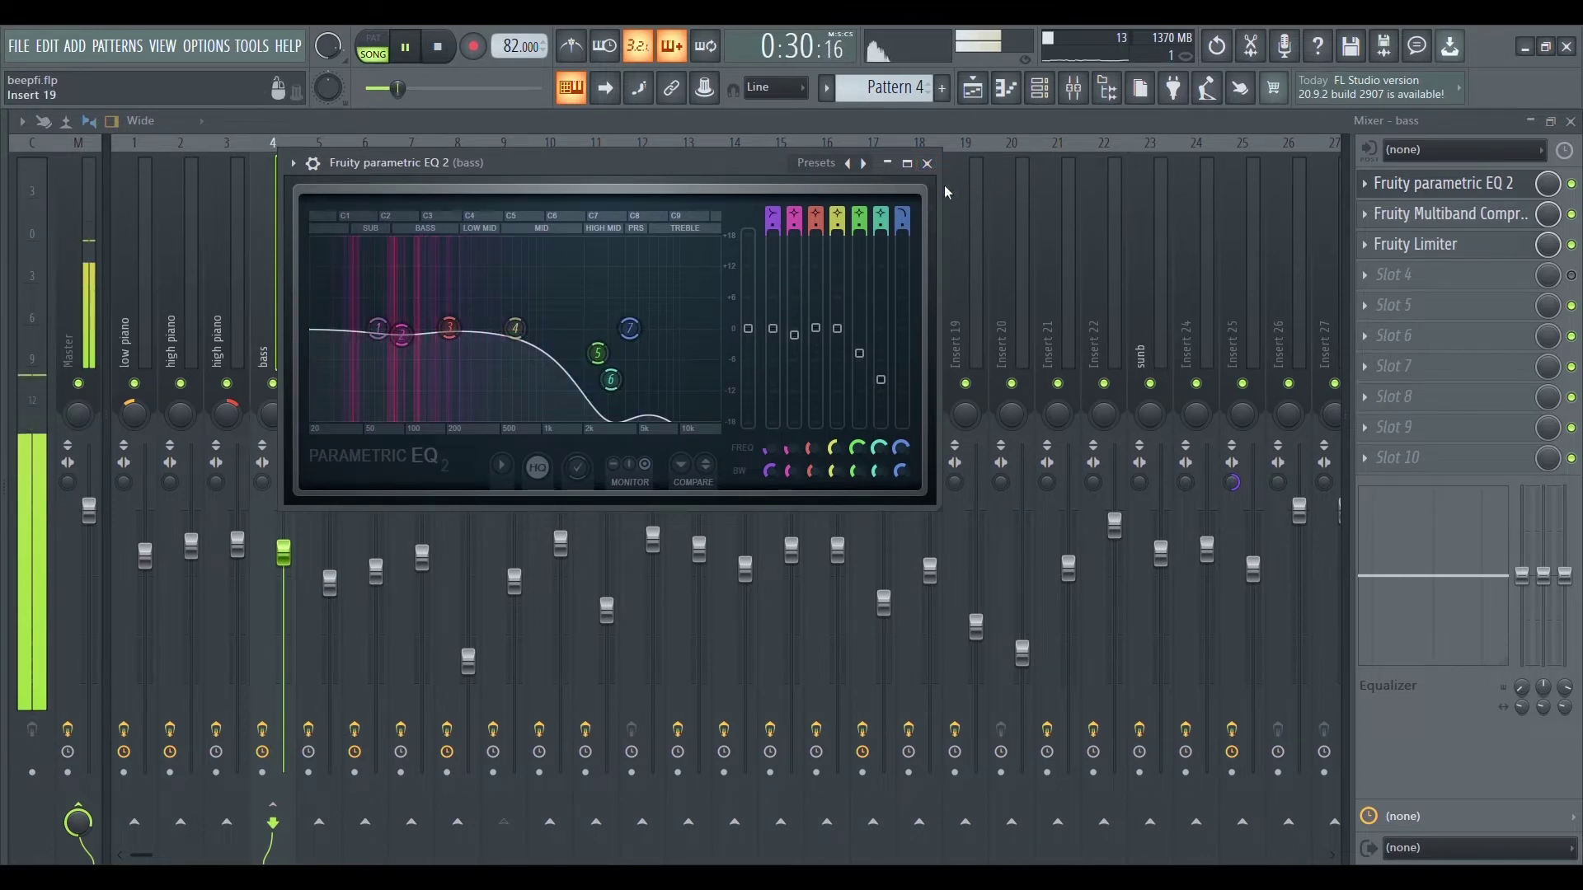
click(929, 164)
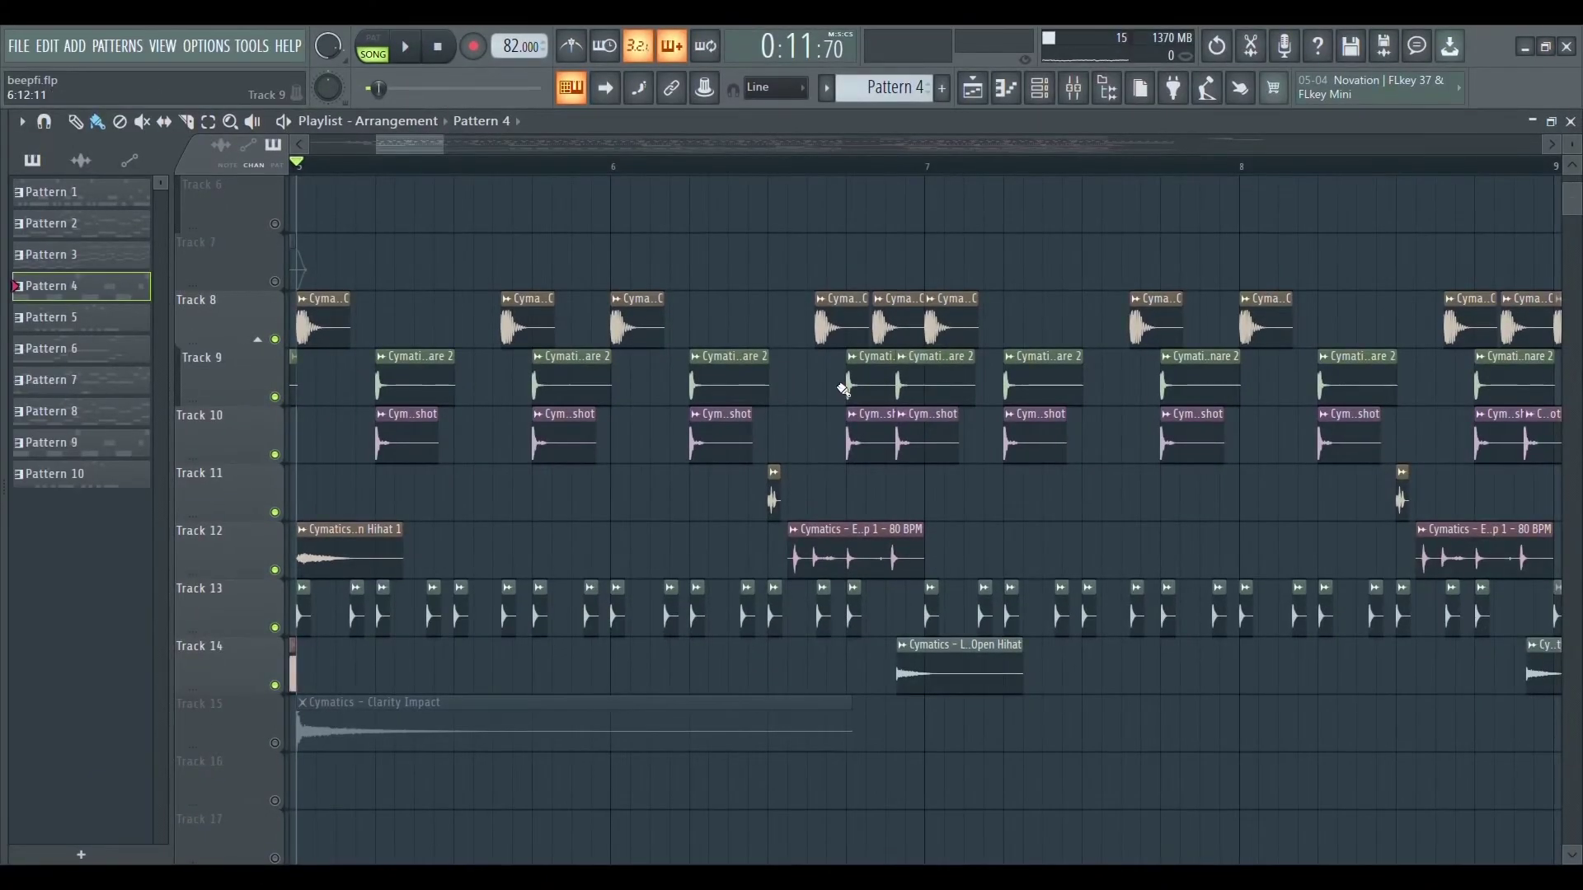
Step: Widen the Browser, collapse Eternity Sample Pack and expand Lofi Starter Pack
drag(11, 510, 428, 500)
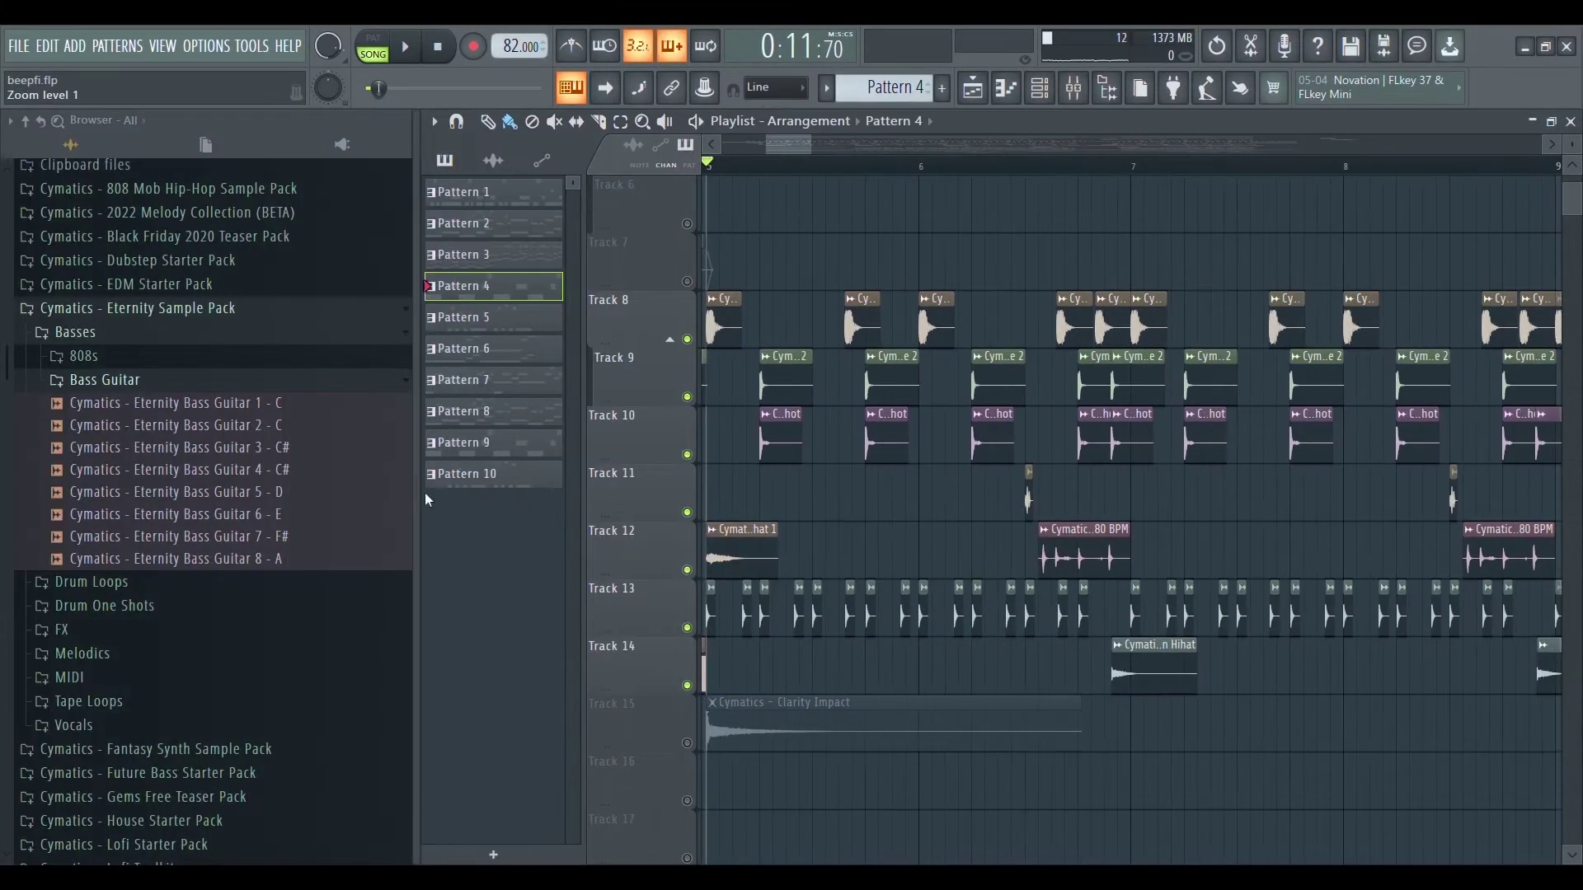
click(200, 309)
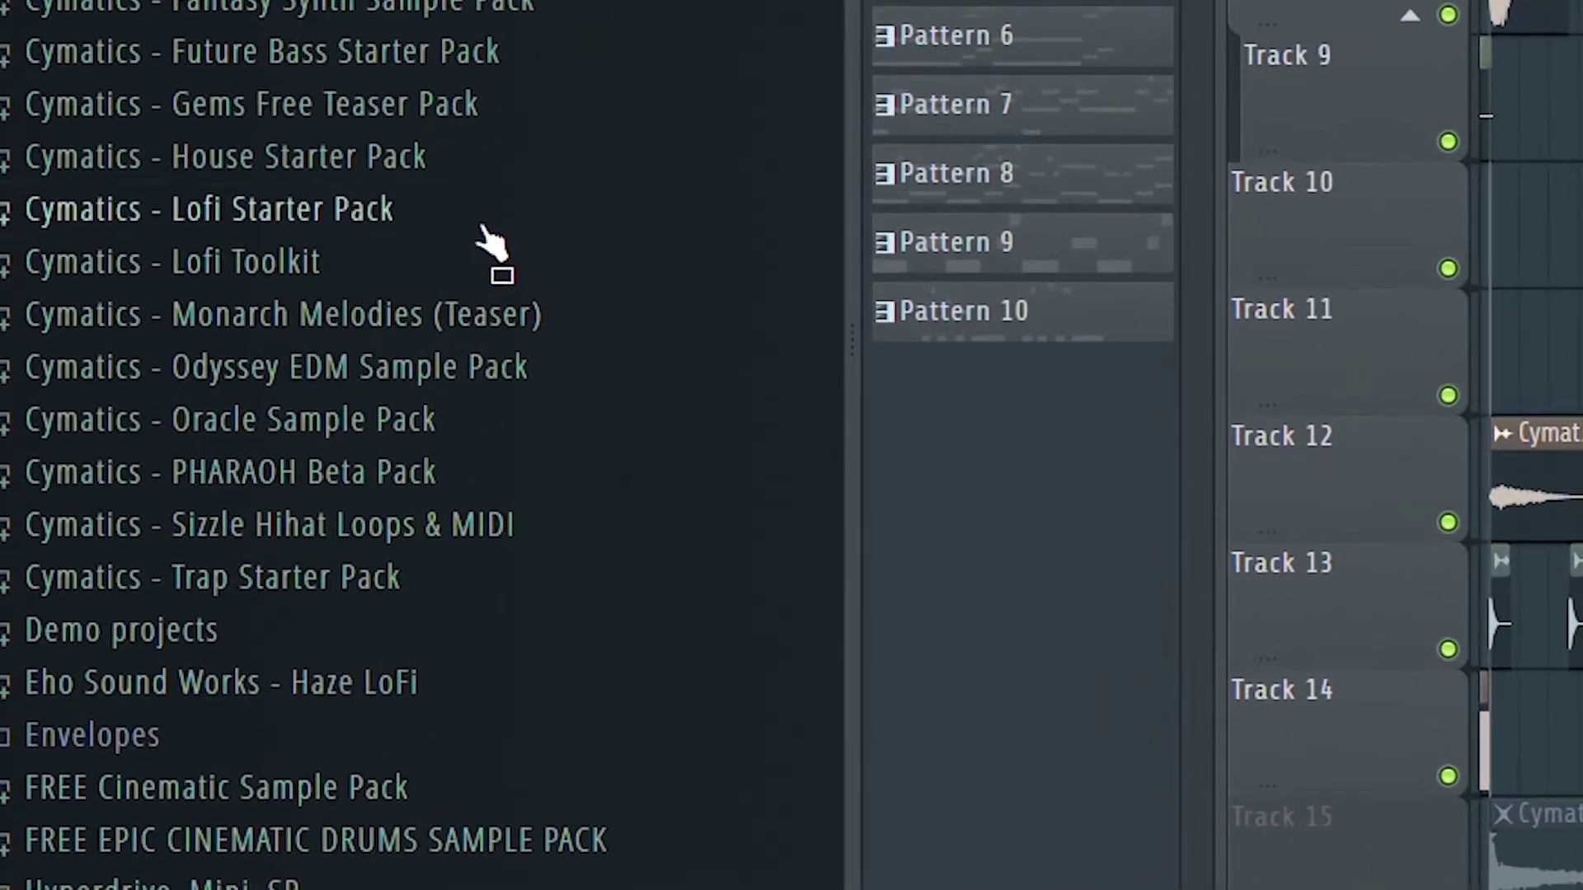
click(488, 216)
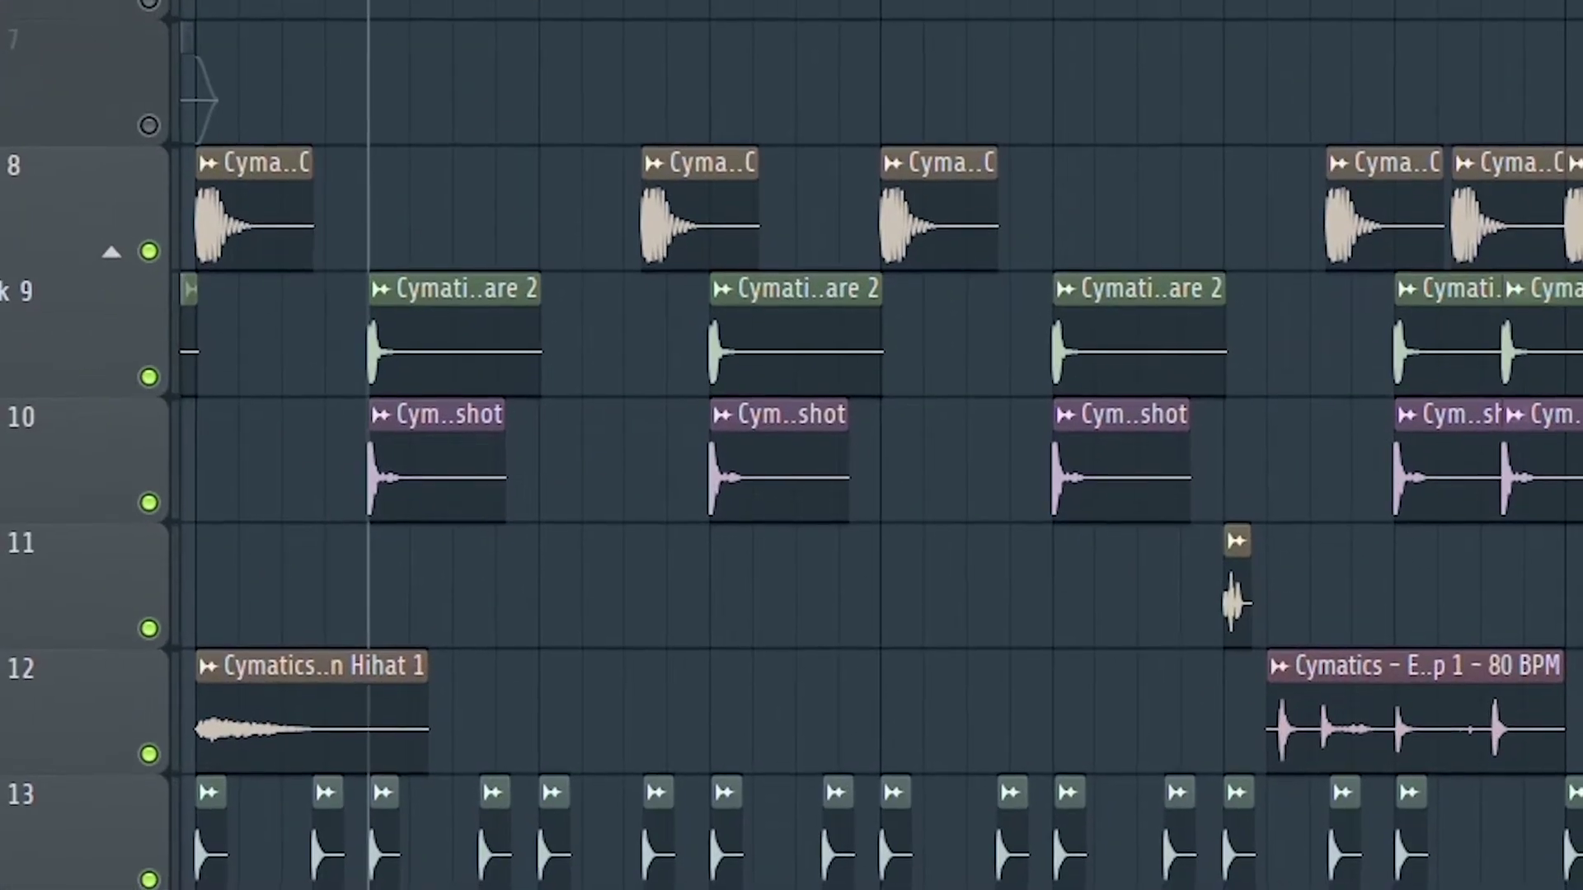
Step: Play the drums with only Tracks 9 and 10 audible, soloing each in turn
ctrl+click(274, 397)
click(171, 498)
key(space)
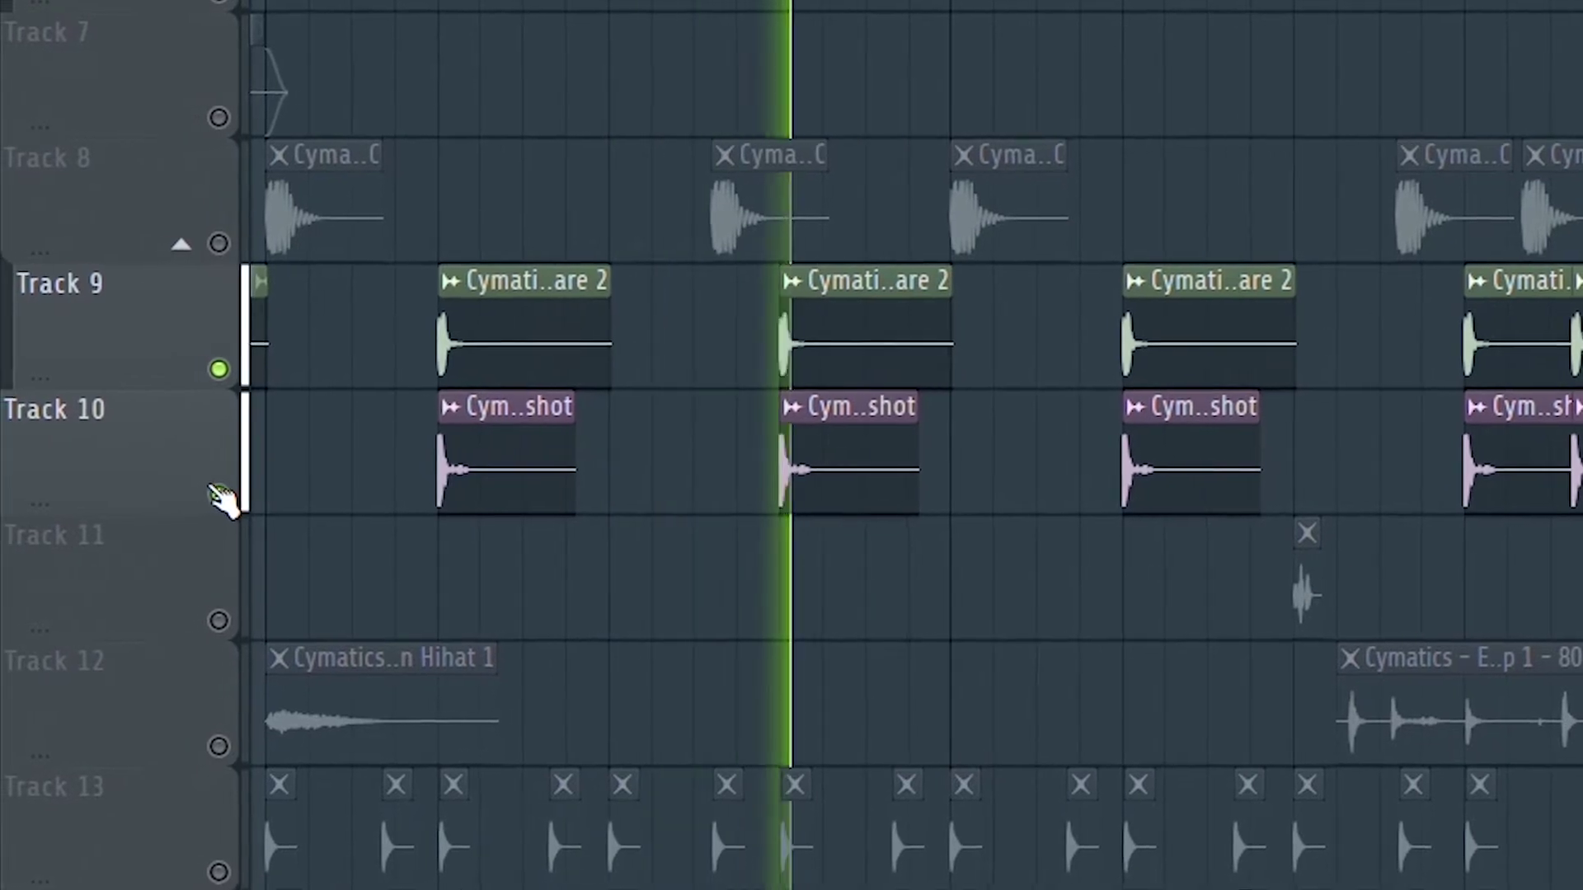
key(space)
ctrl+click(219, 370)
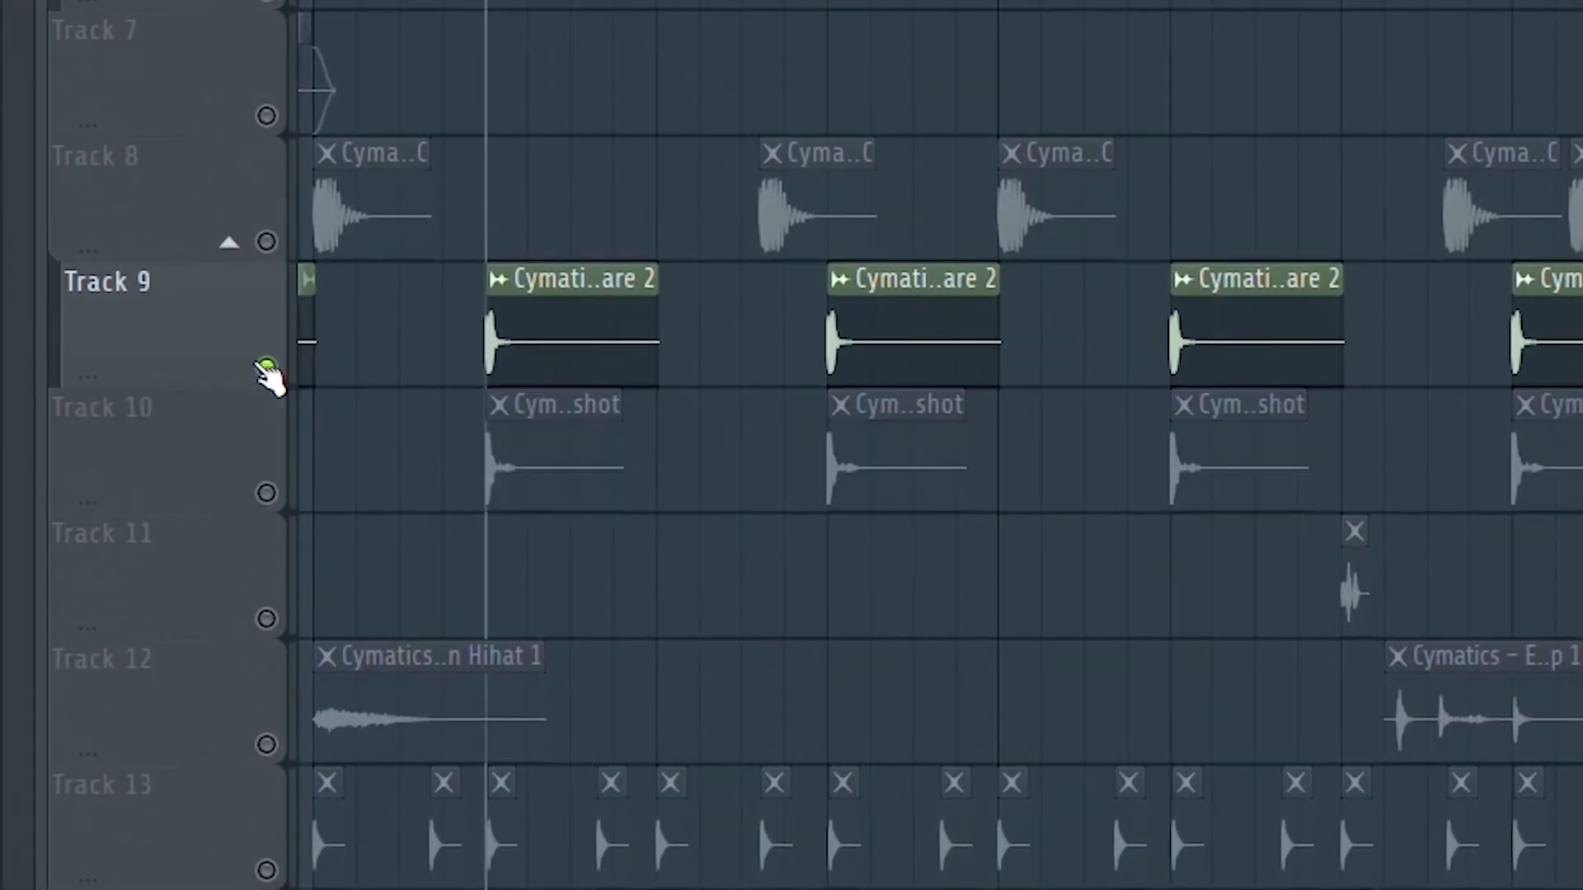
key(space)
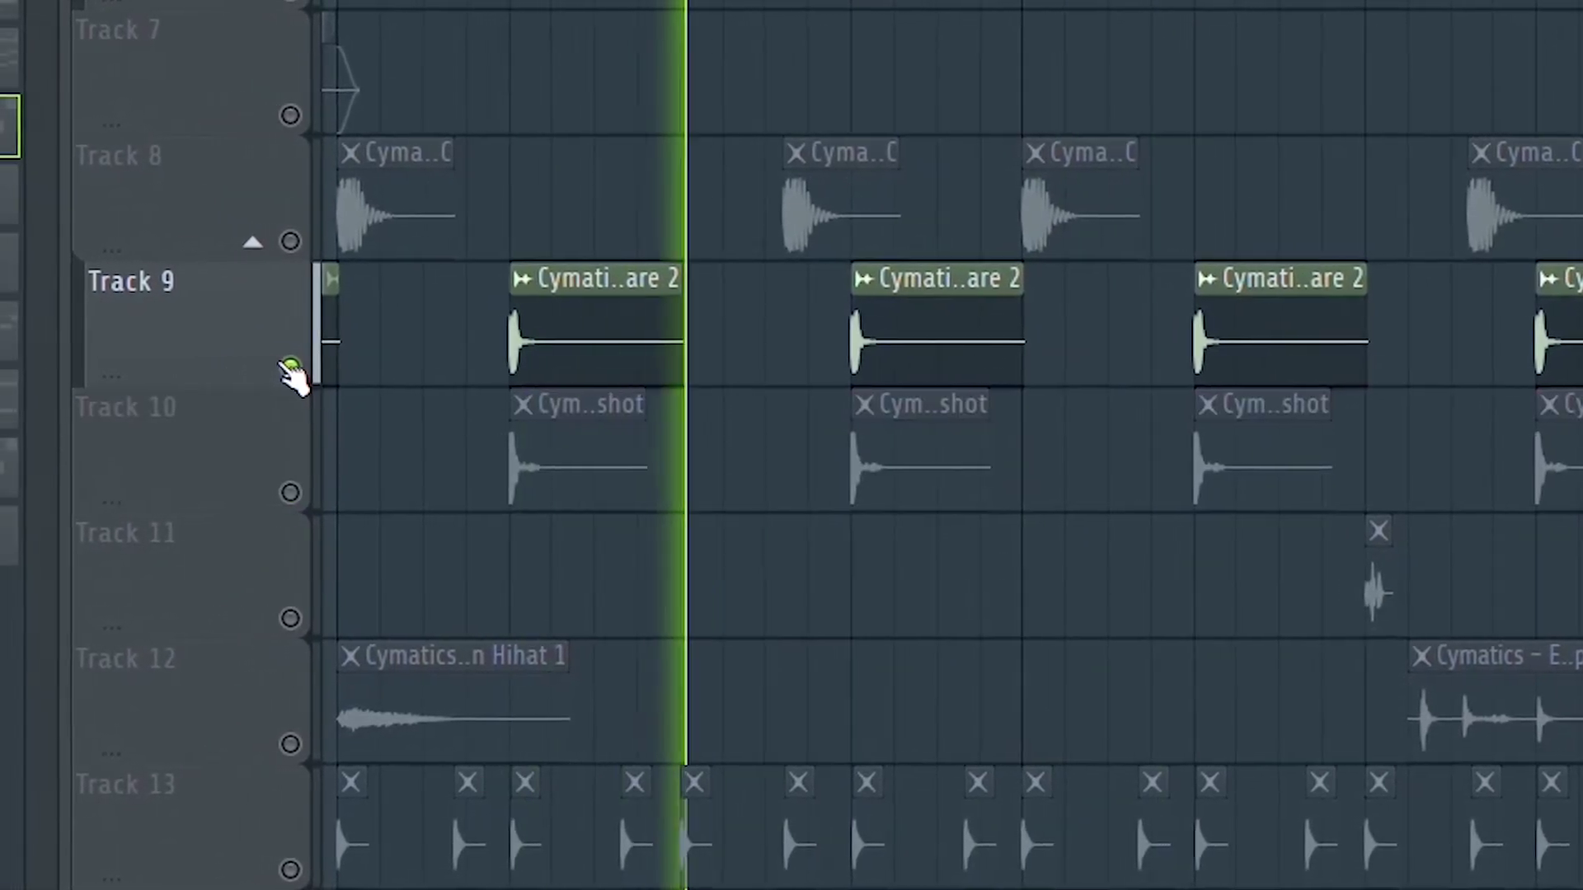
ctrl+click(313, 492)
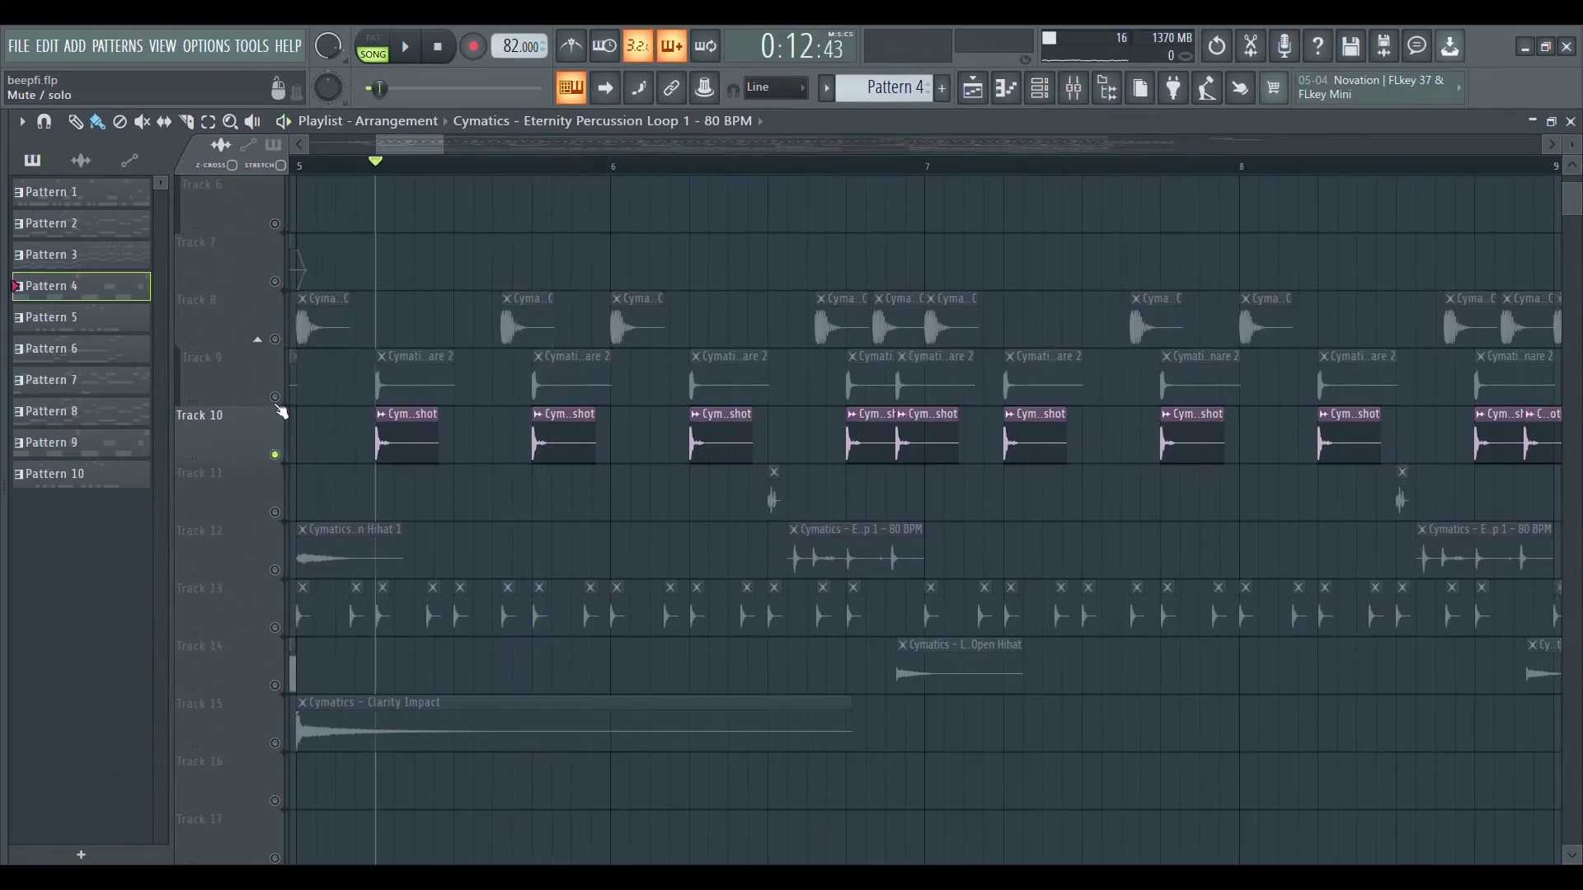
click(195, 378)
Step: Open the Mixer and move the selection to the snare2 insert
click(1072, 92)
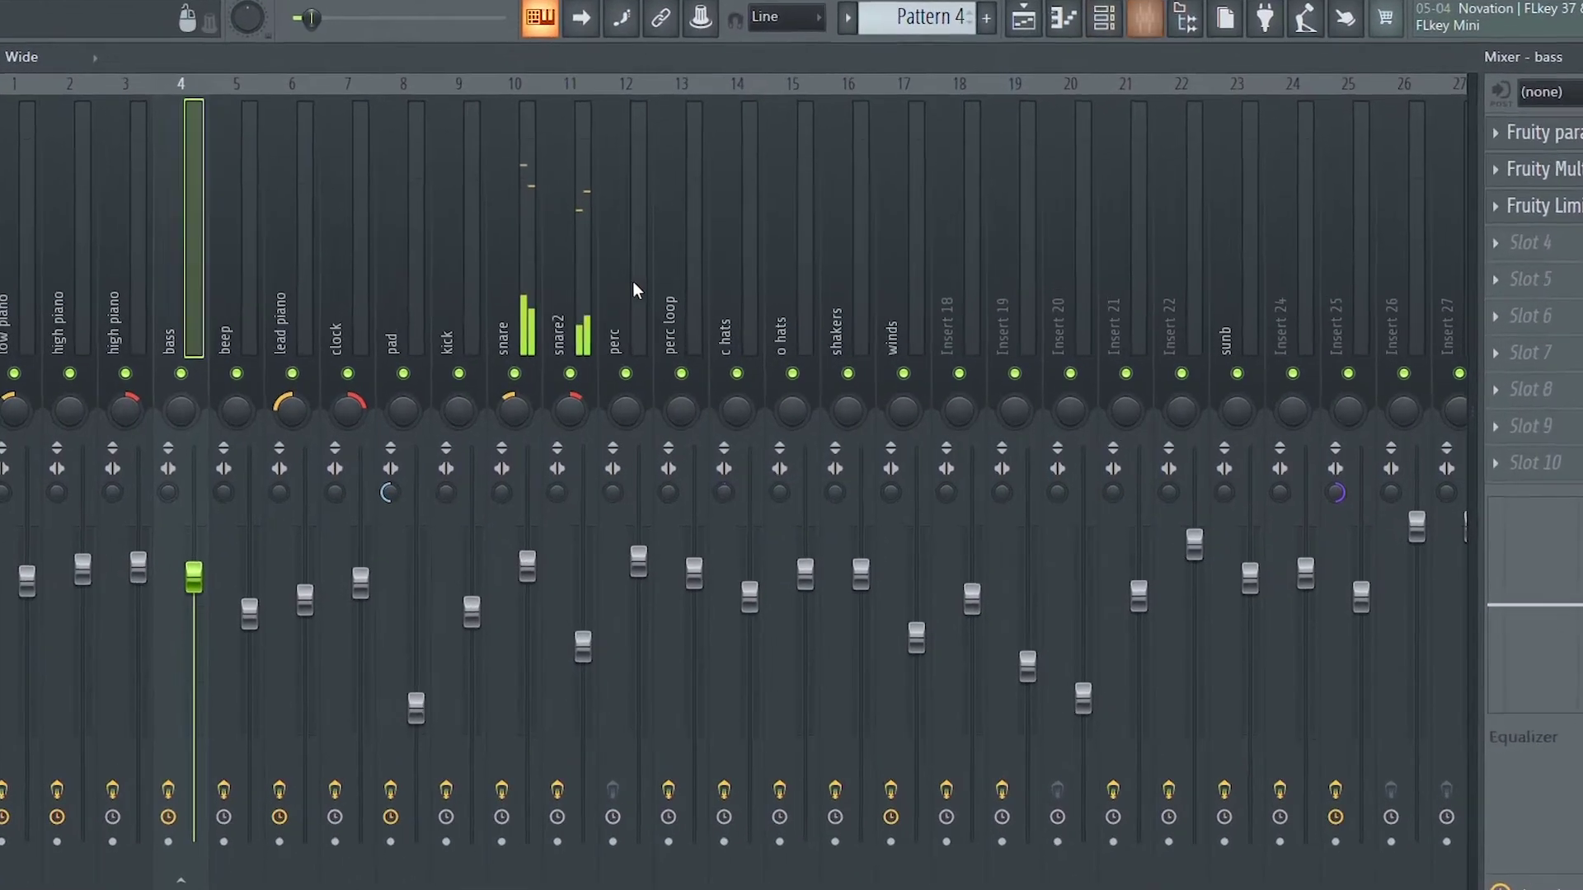
key(Right)
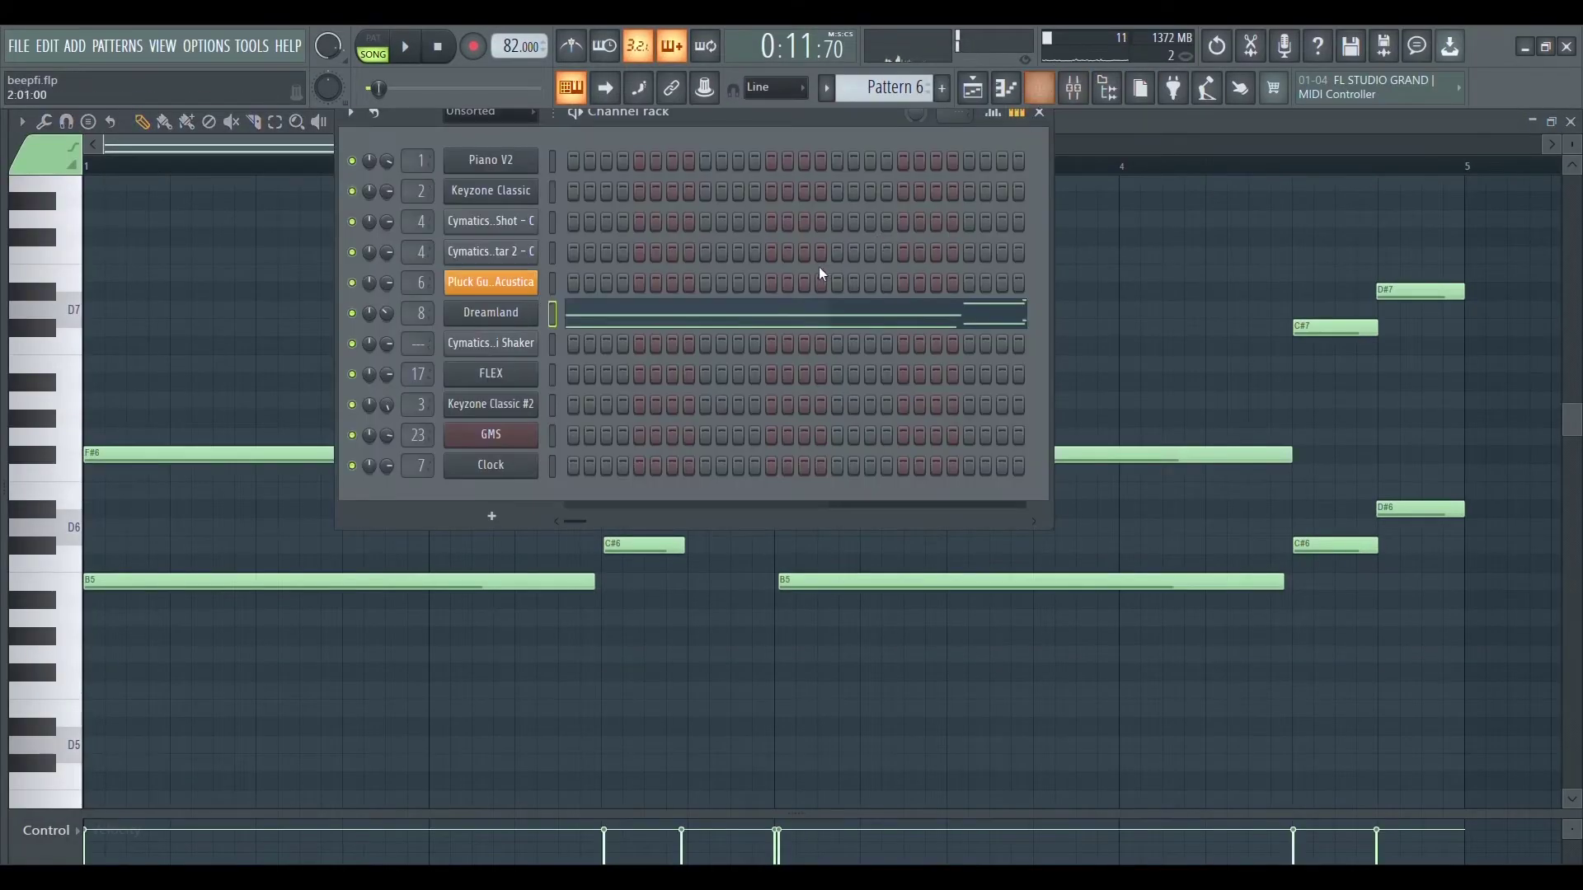
Step: Play the Dreamland pad with its plugin and pad EQ shown, then solo Tracks 2 and 3
click(492, 313)
drag(605, 256, 803, 176)
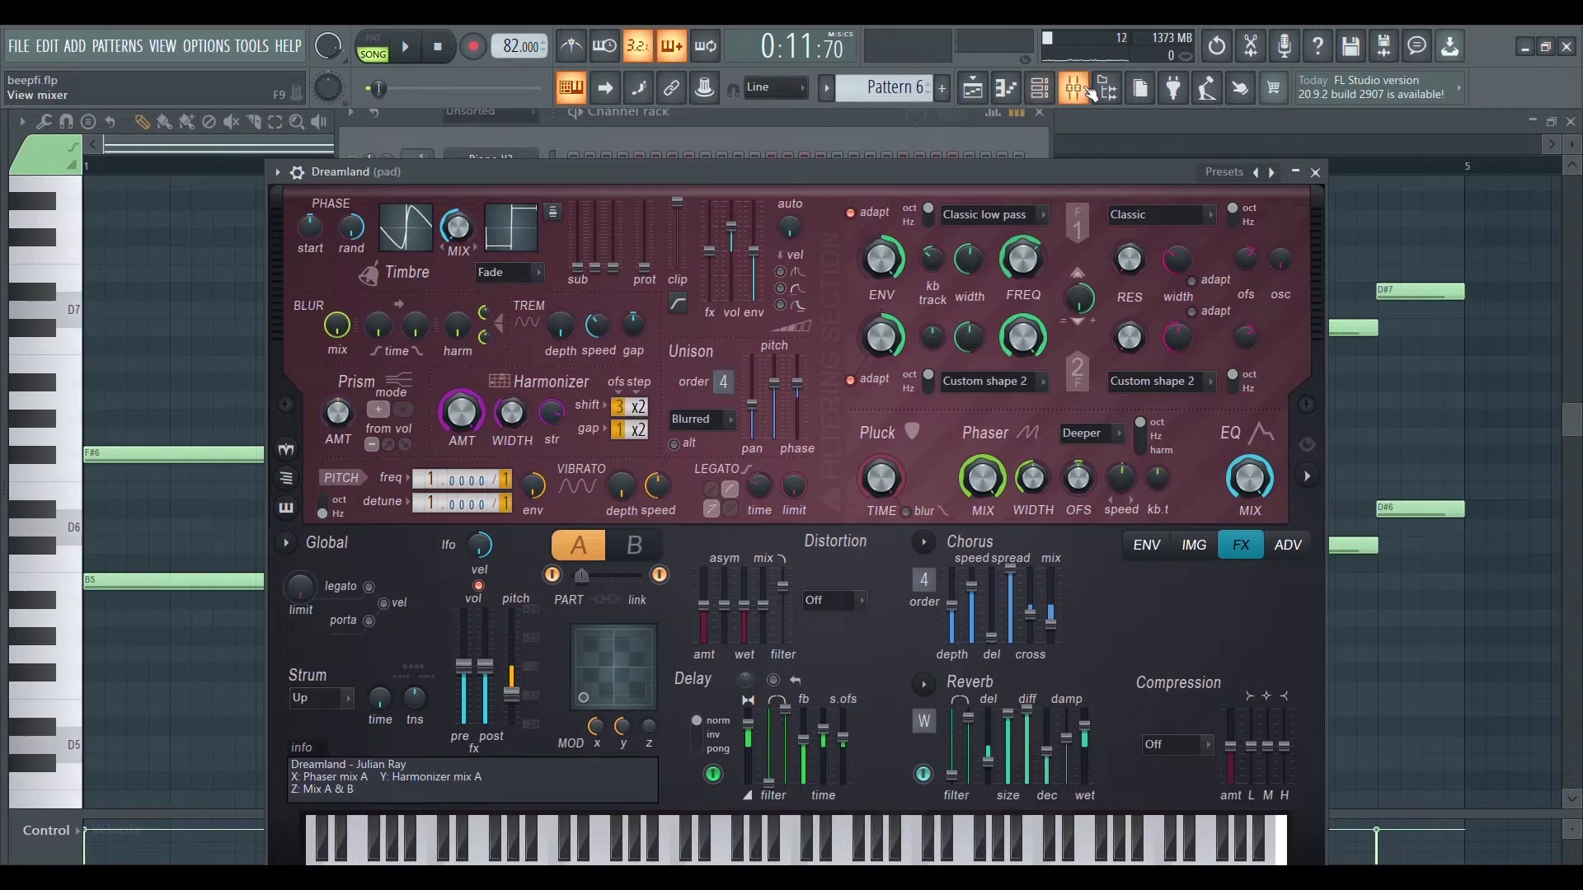
click(1076, 88)
key(space)
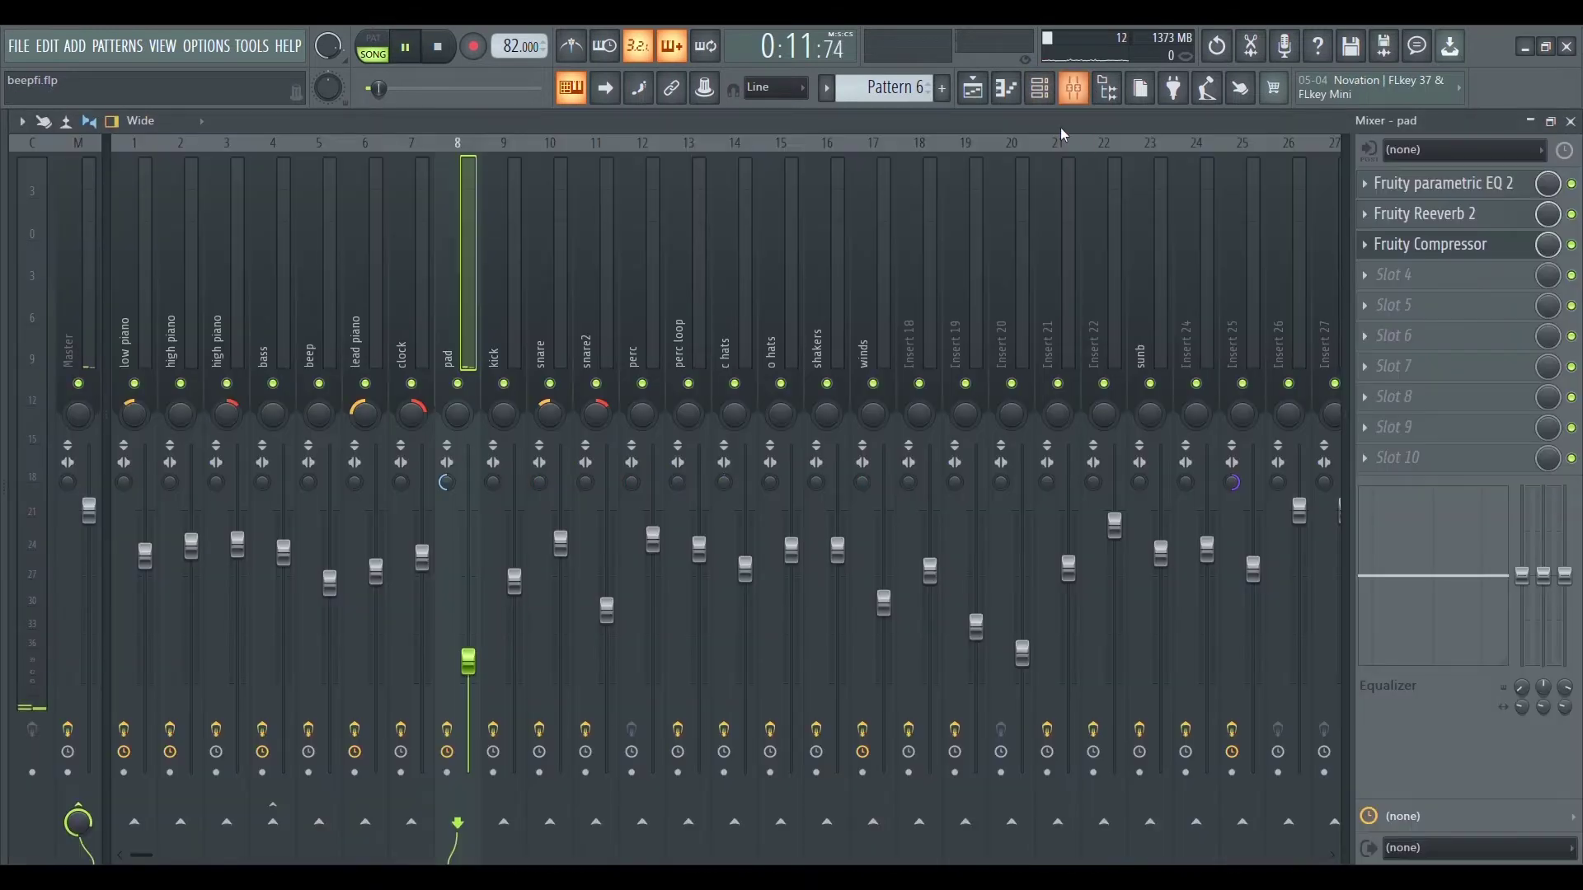
click(1482, 191)
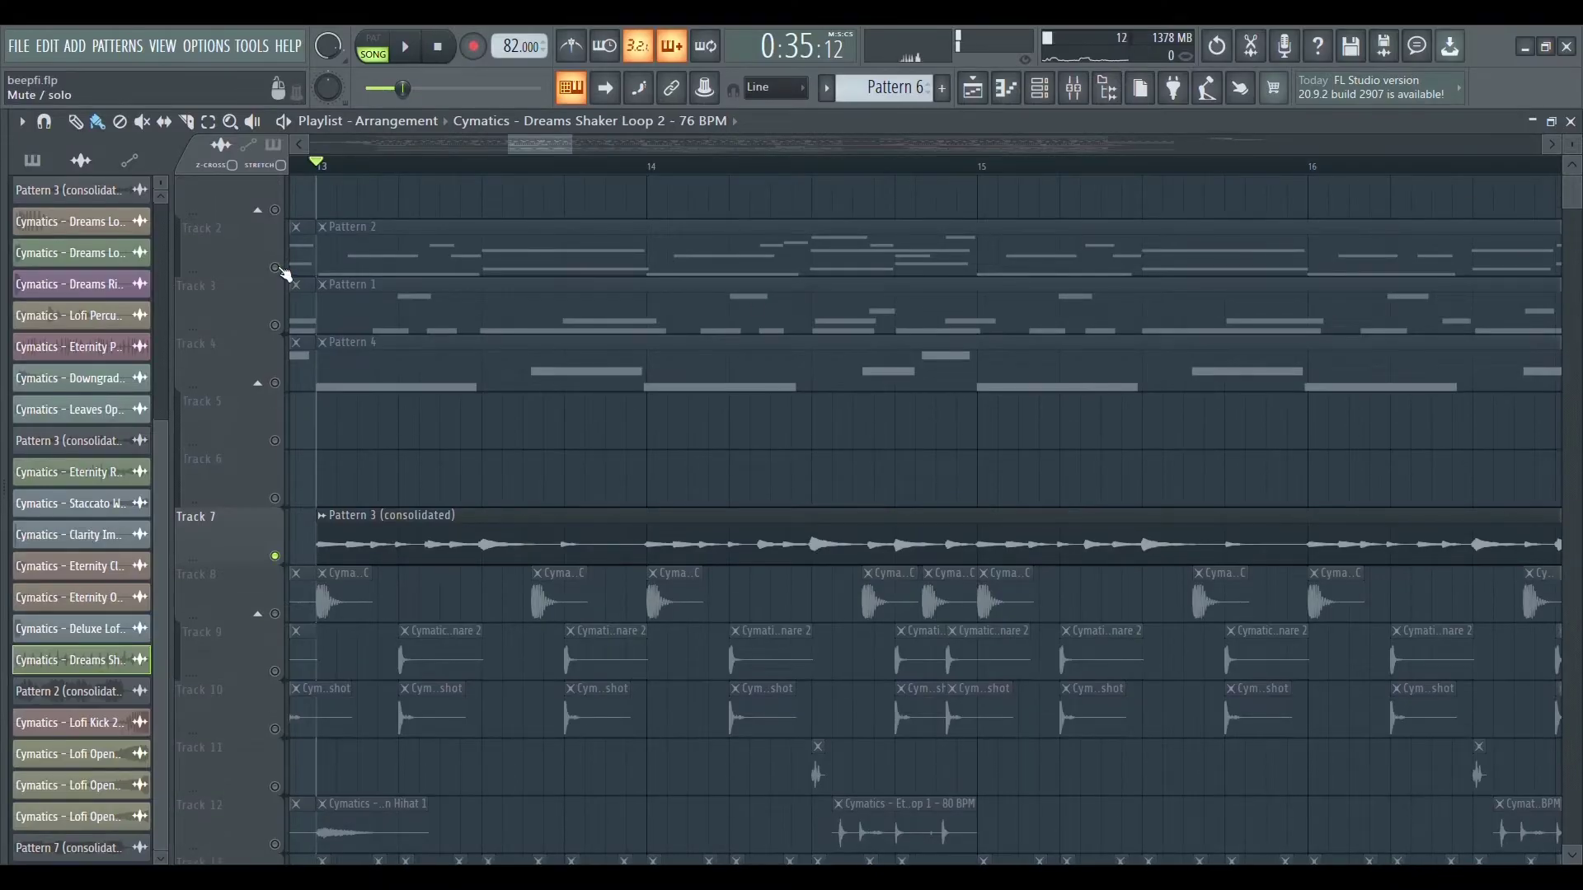
right_click(277, 268)
click(276, 324)
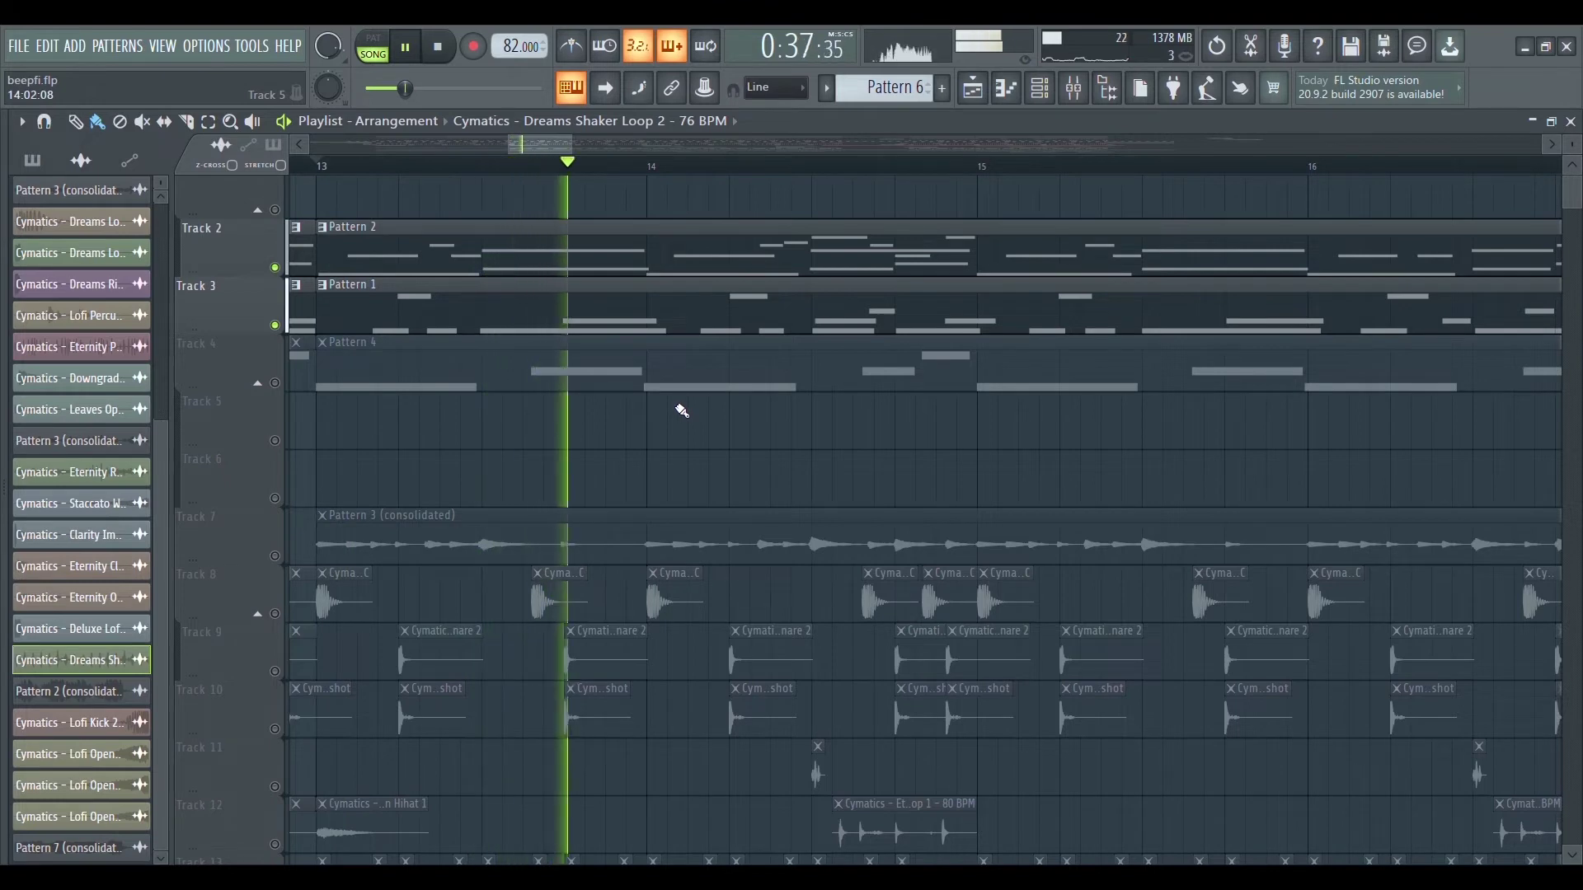
Step: Solo Track 7 and scroll the playlist down toward Track 16
right_click(273, 559)
scroll(473, 474, down, 2)
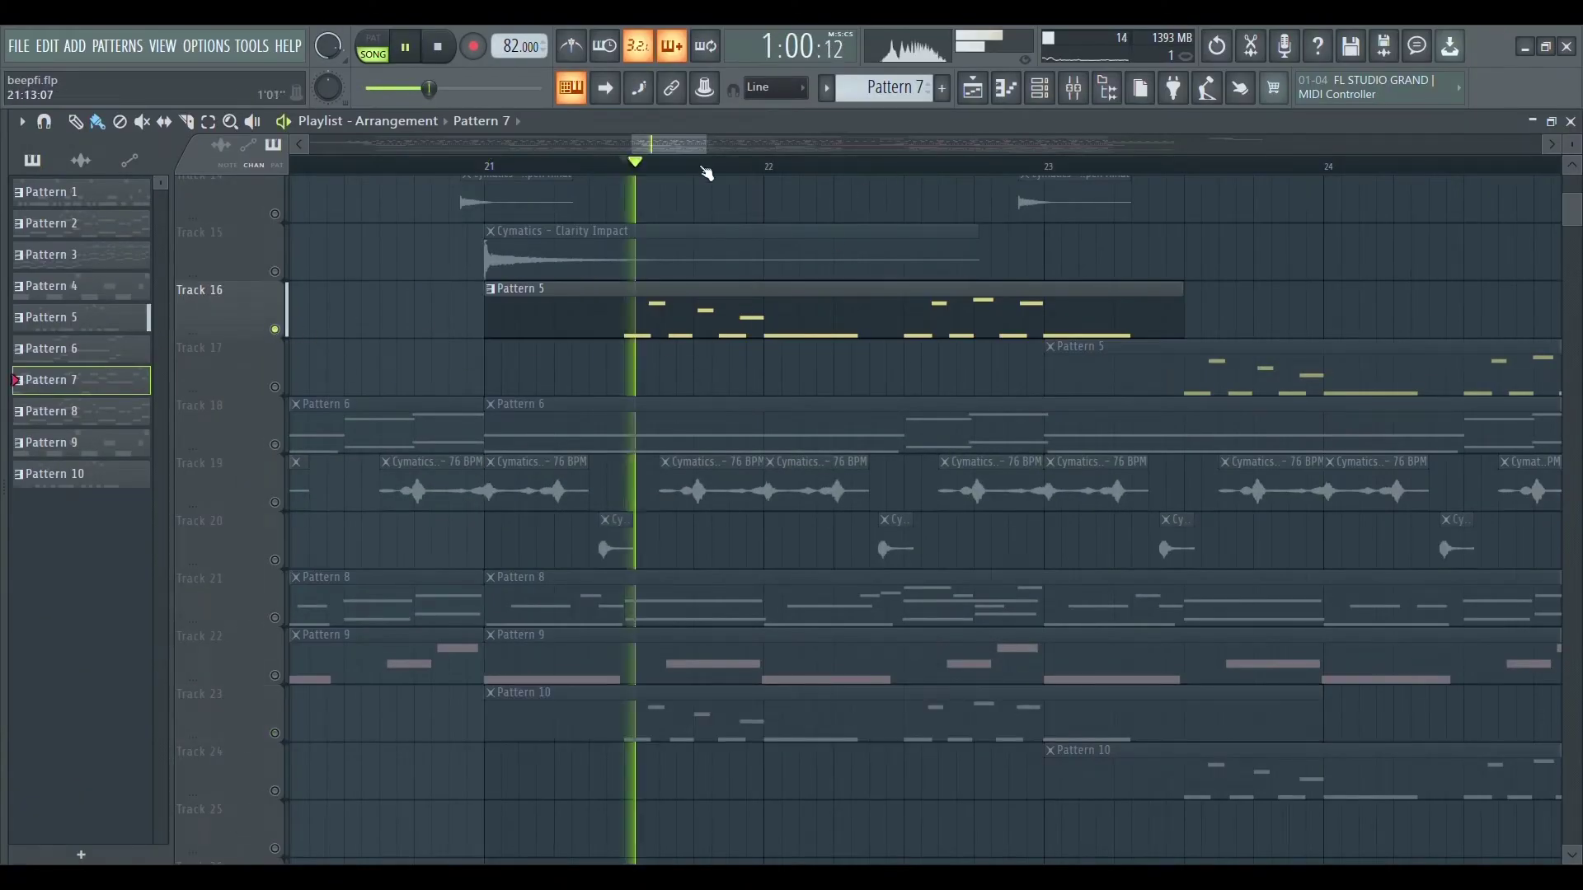
Step: Show the Pluck Guitarra Acustica and Clock synth settings and solo Track 23's Pattern 10 clip
click(1041, 91)
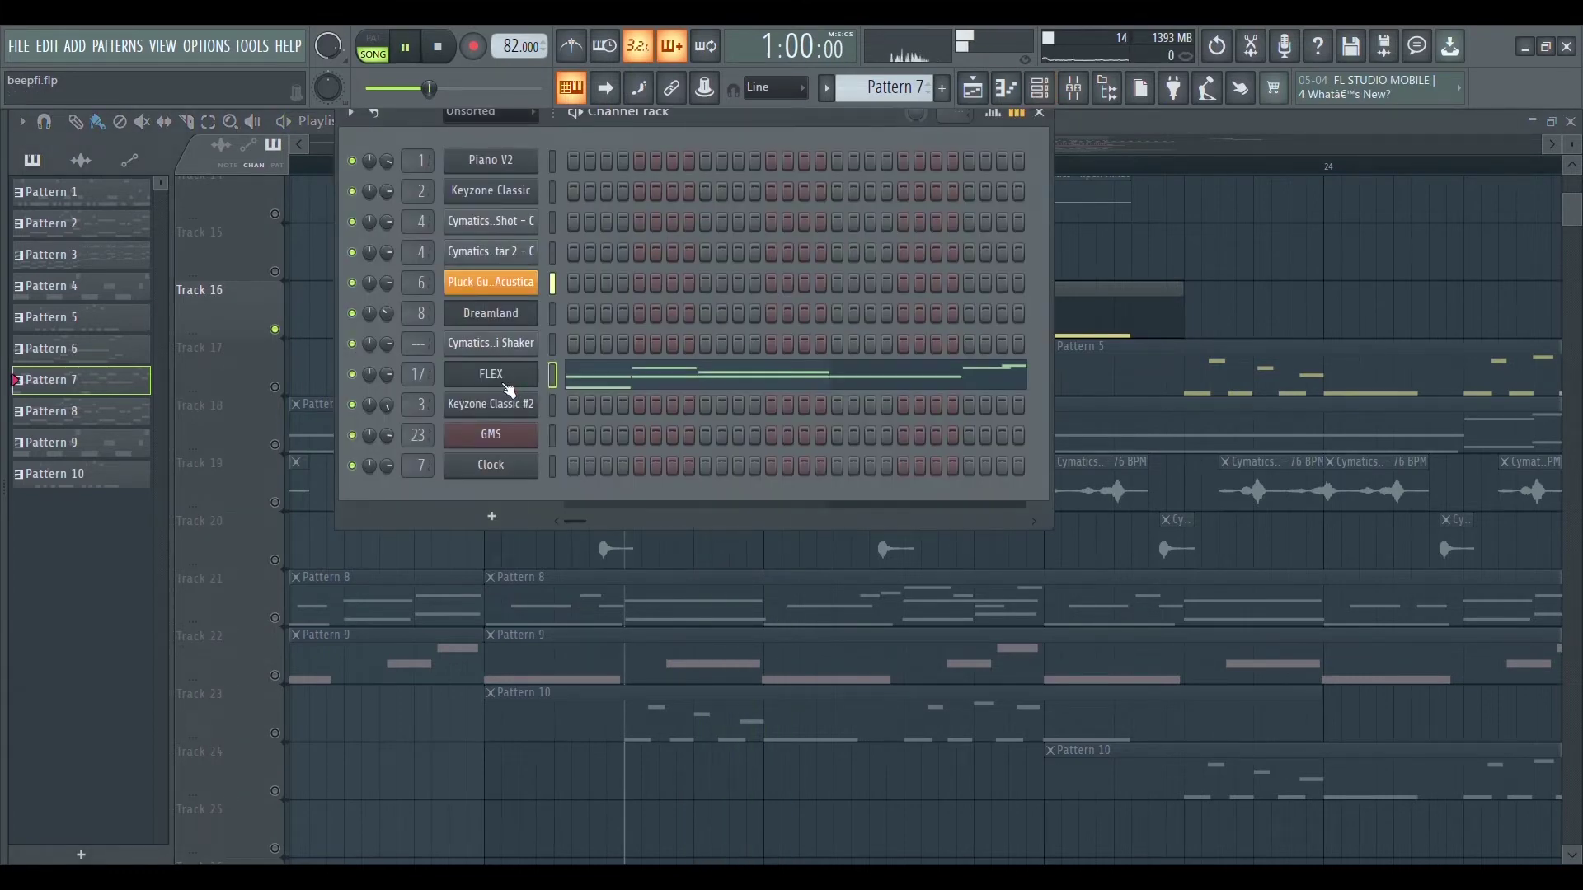
click(506, 294)
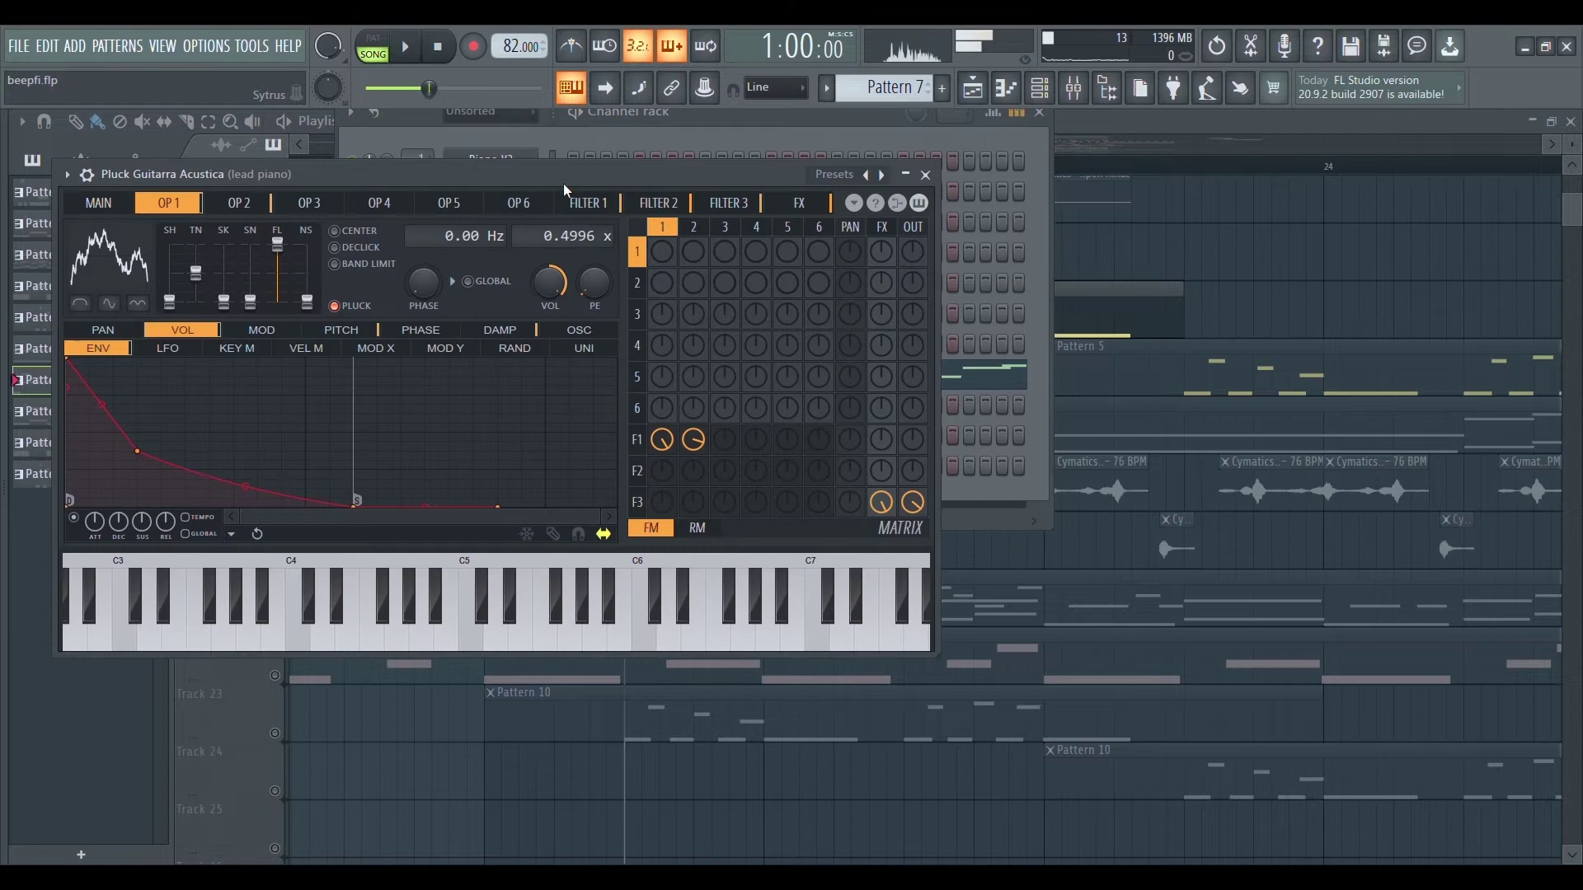
drag(562, 183, 910, 171)
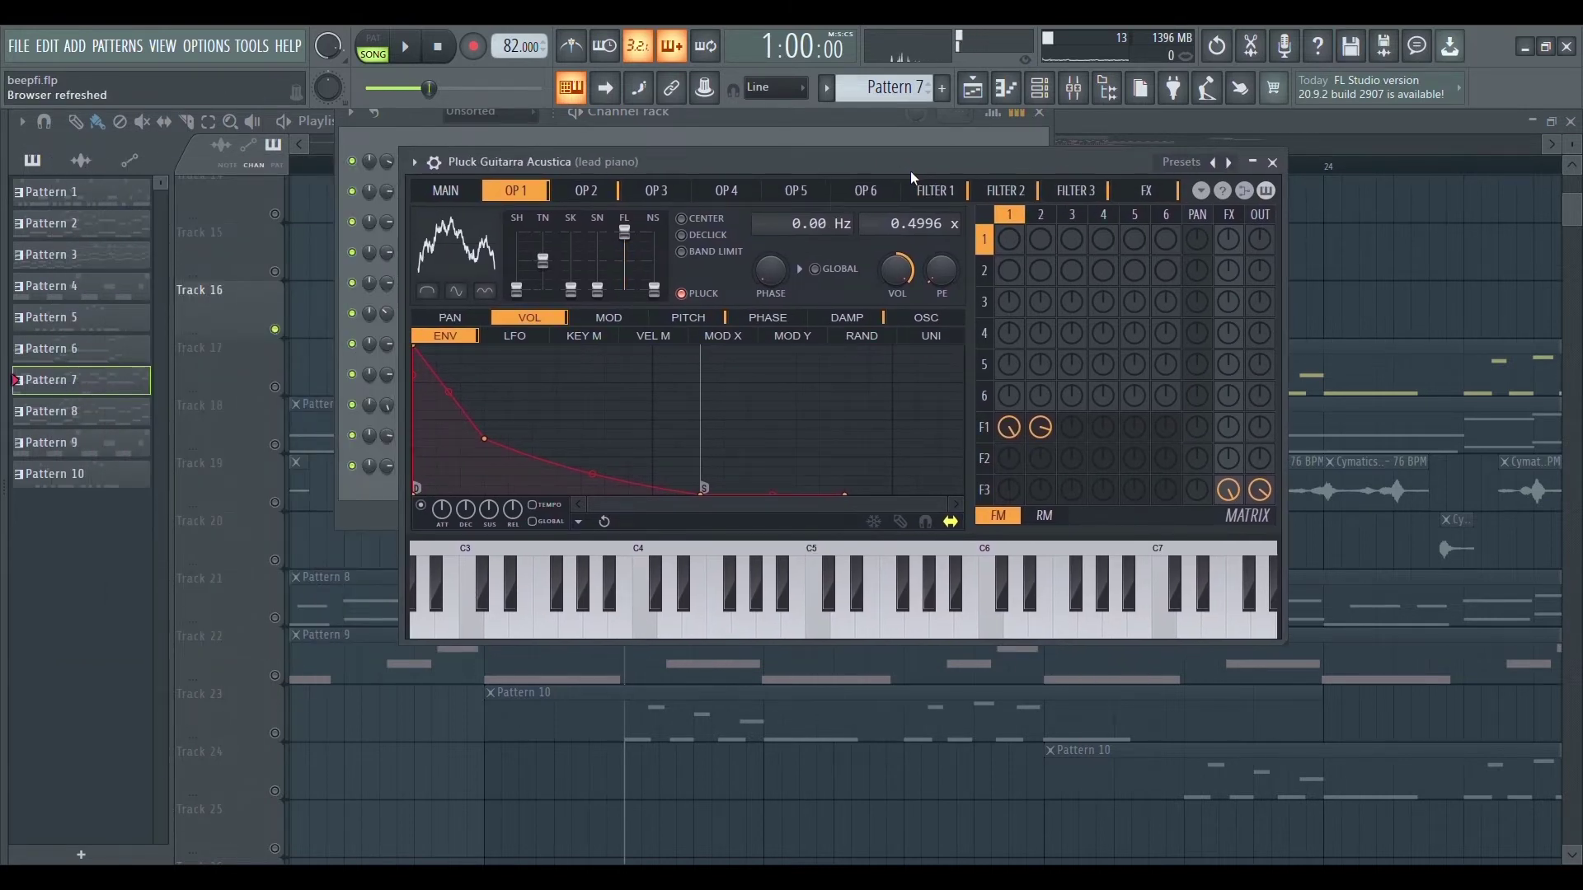
click(544, 715)
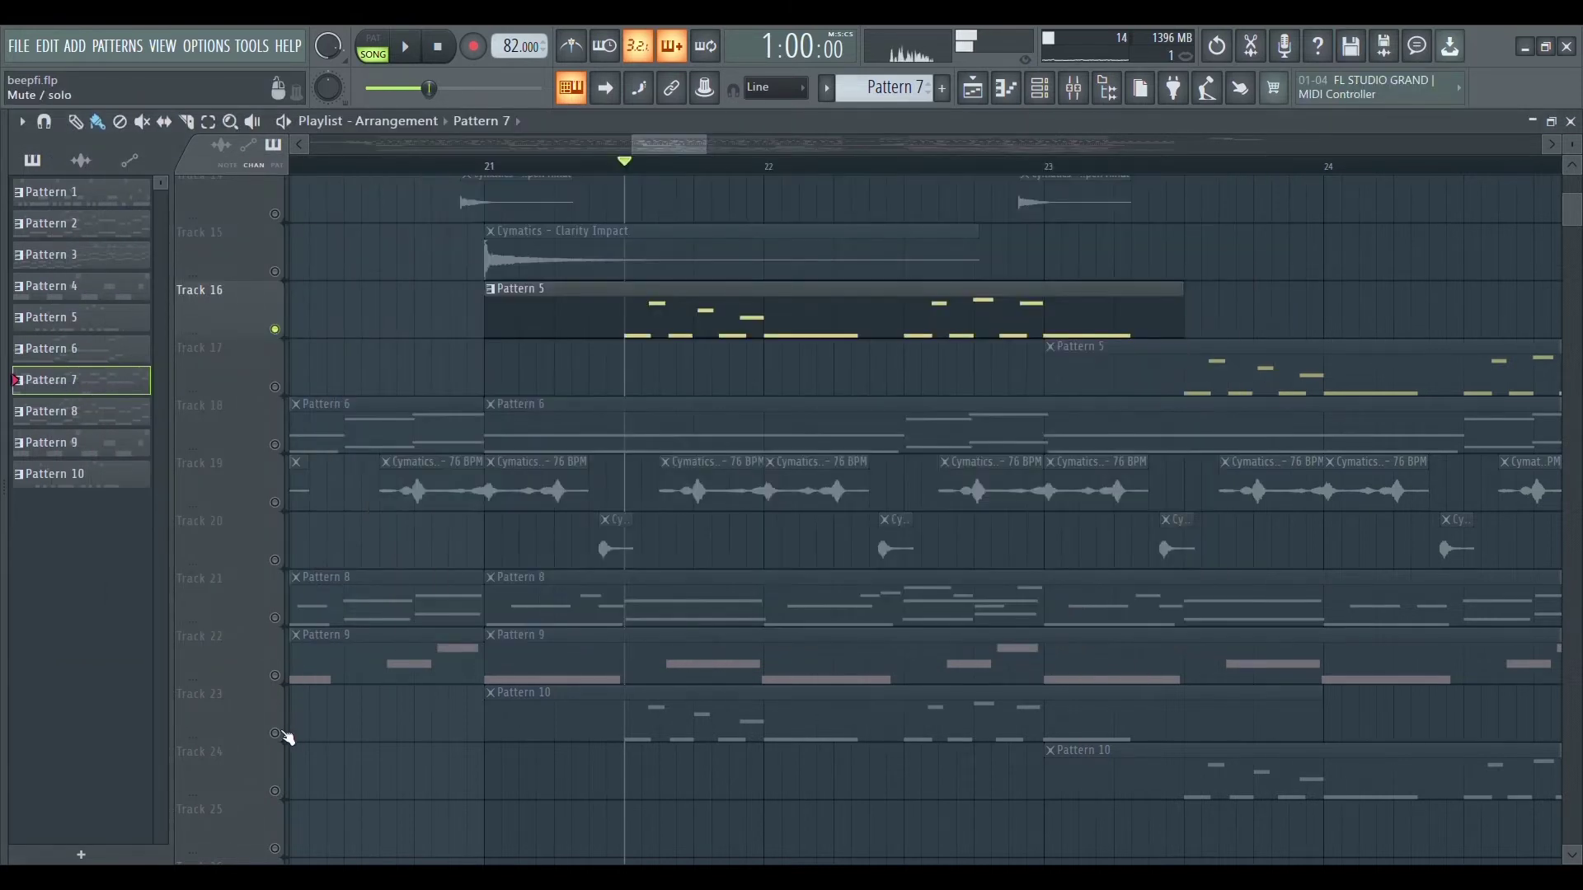
click(1037, 89)
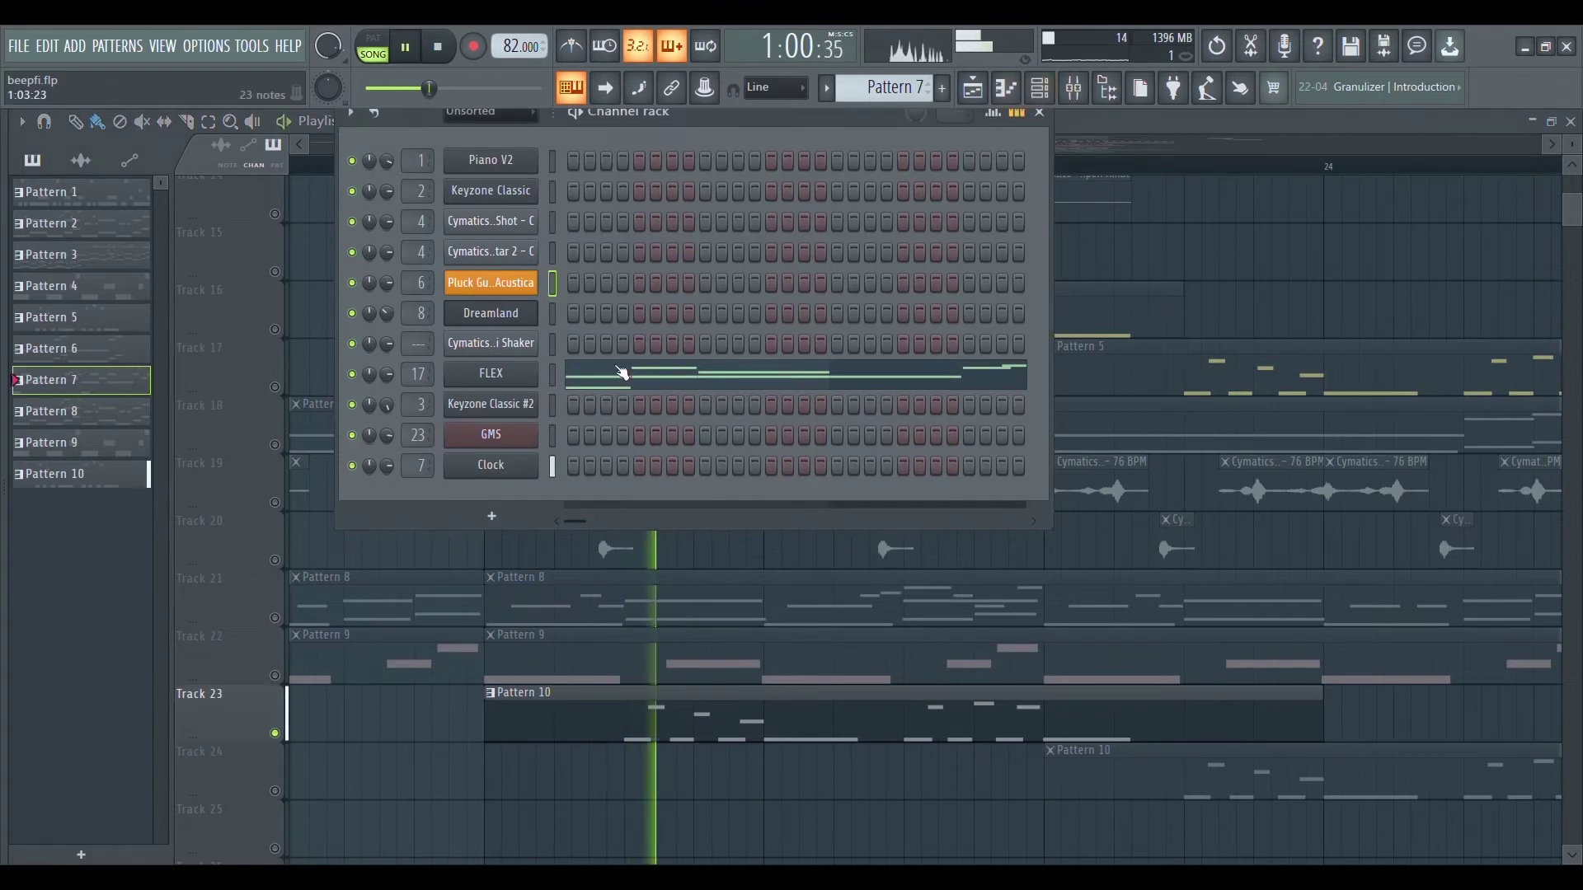
click(492, 466)
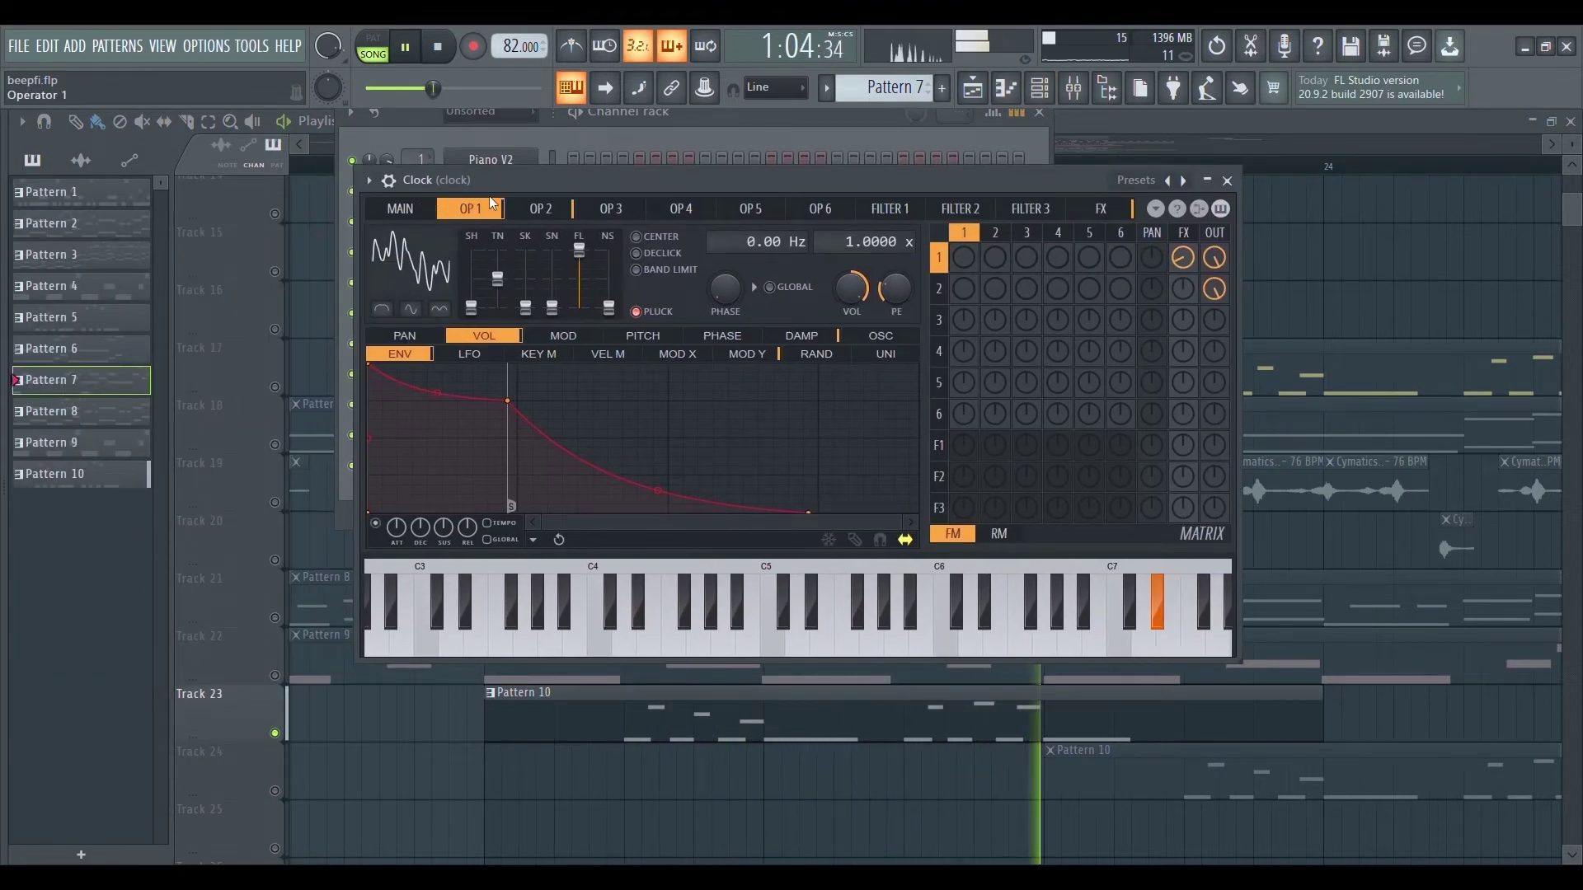
Step: In the Mixer, select the lead piano and clock inserts
click(1074, 89)
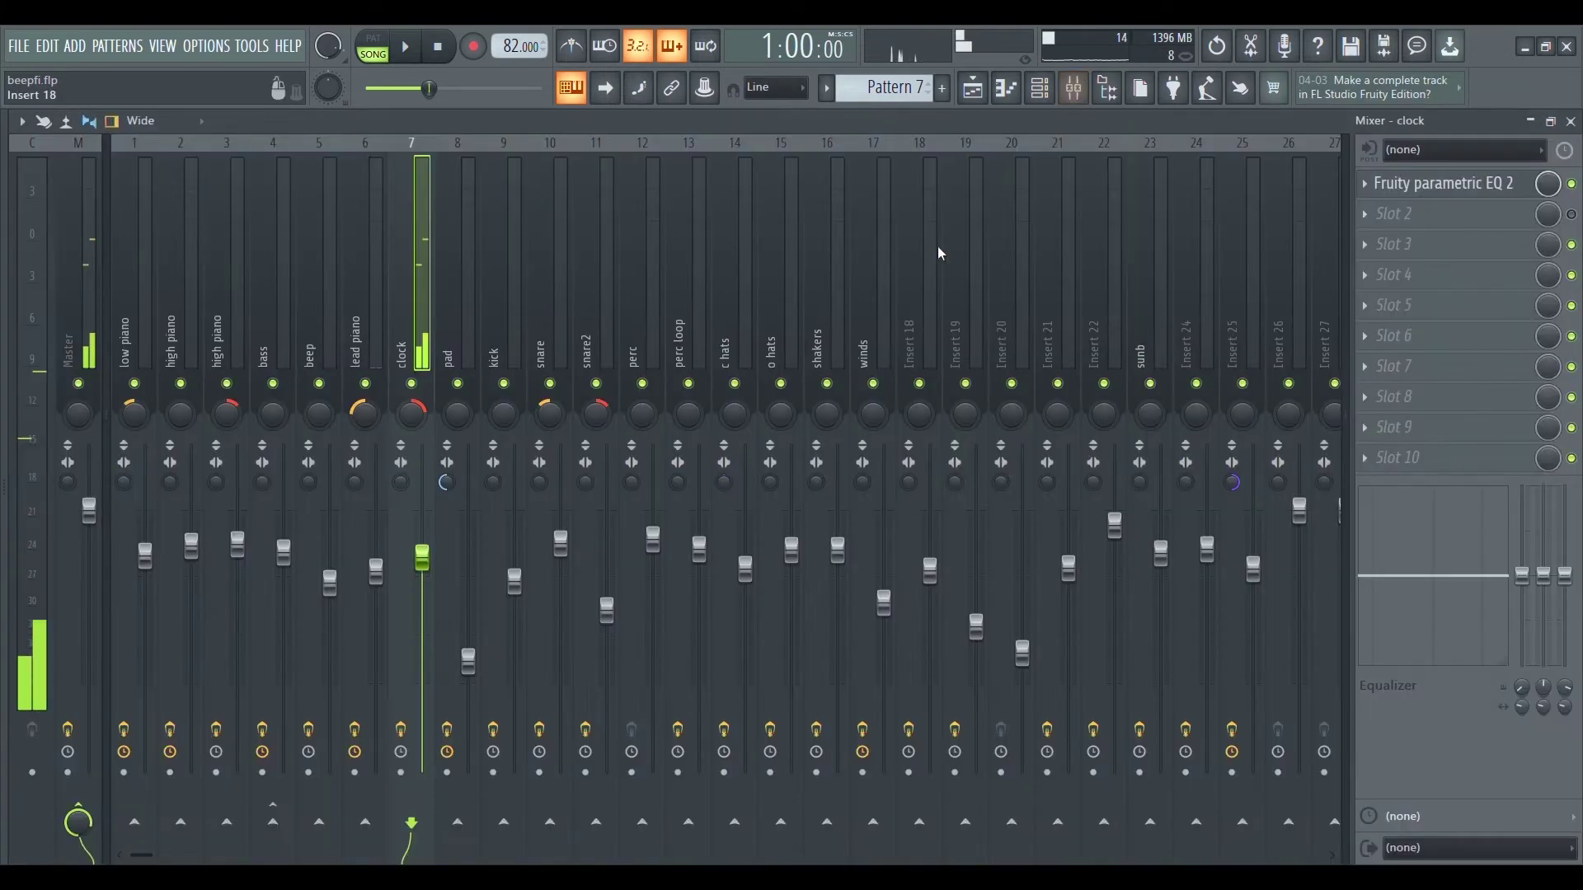
click(979, 95)
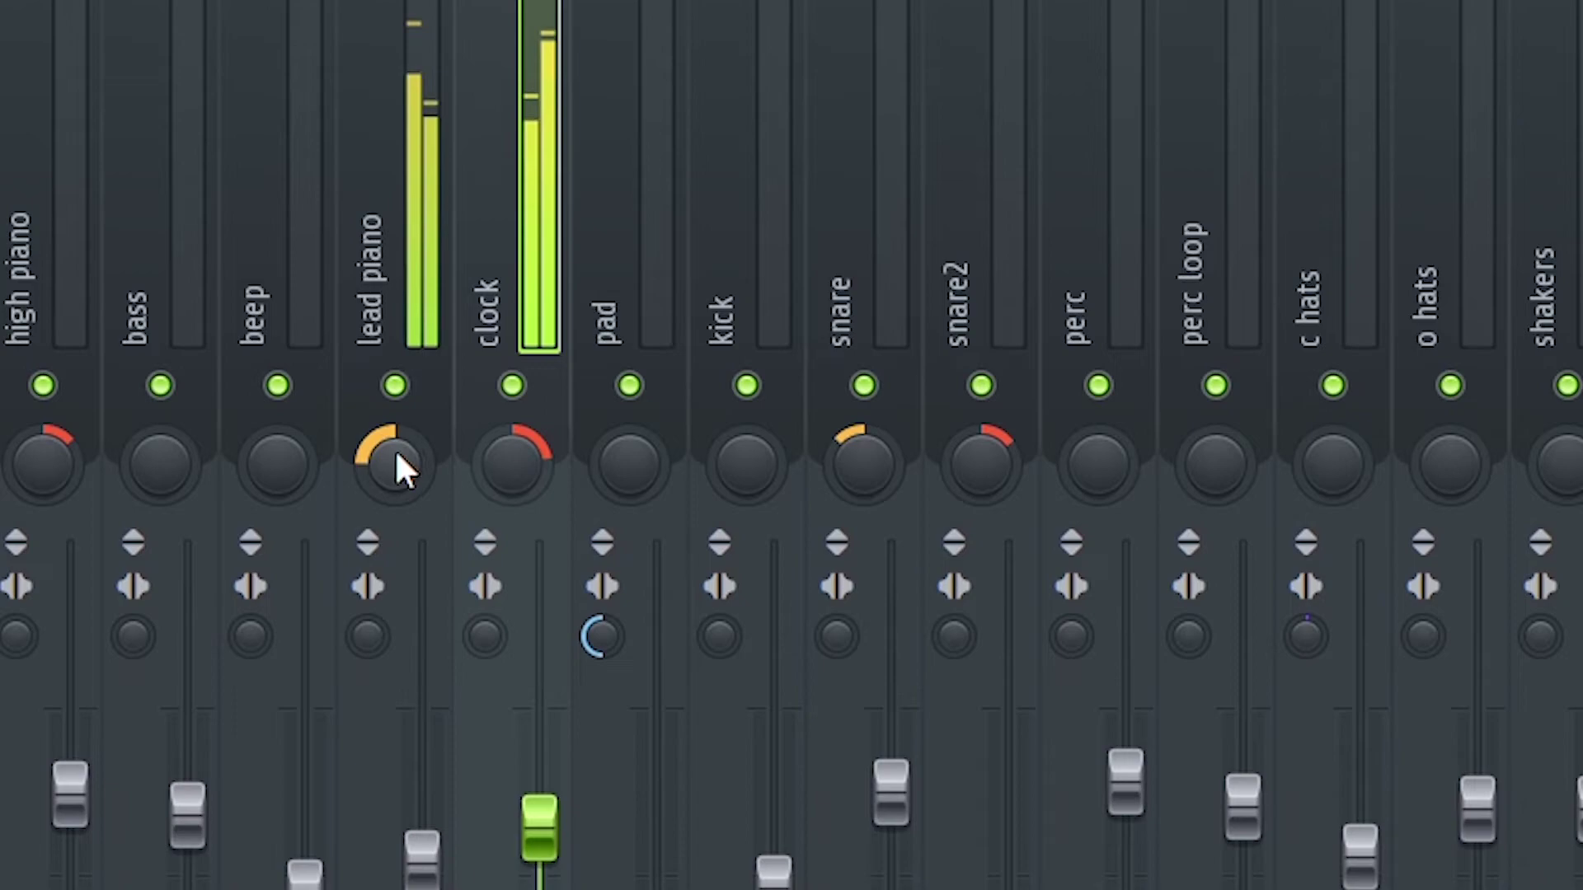
click(396, 456)
click(527, 457)
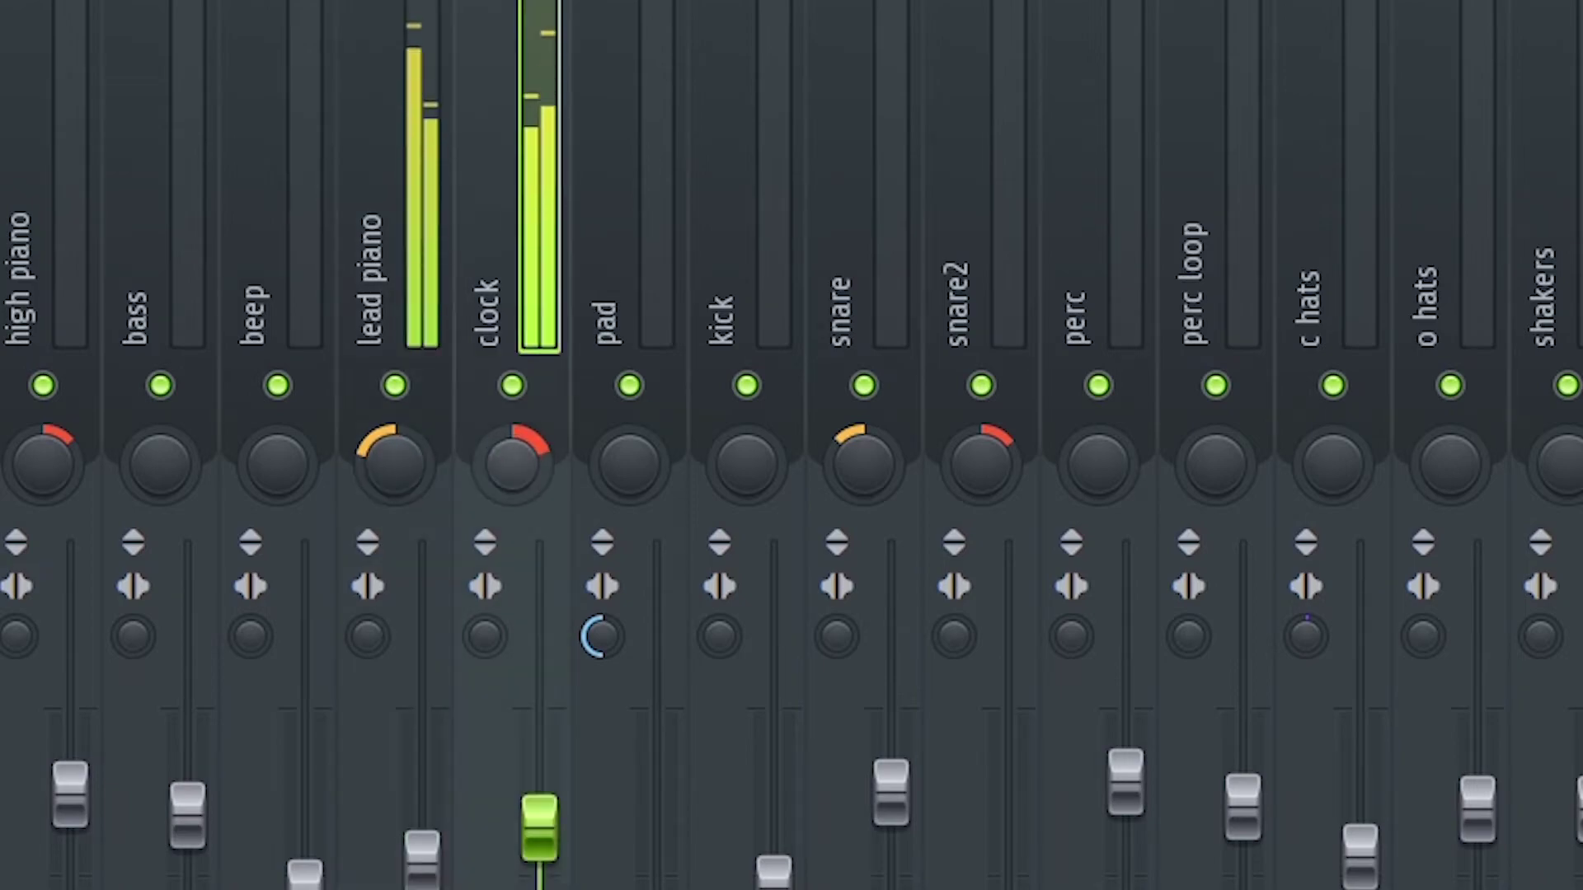
click(416, 487)
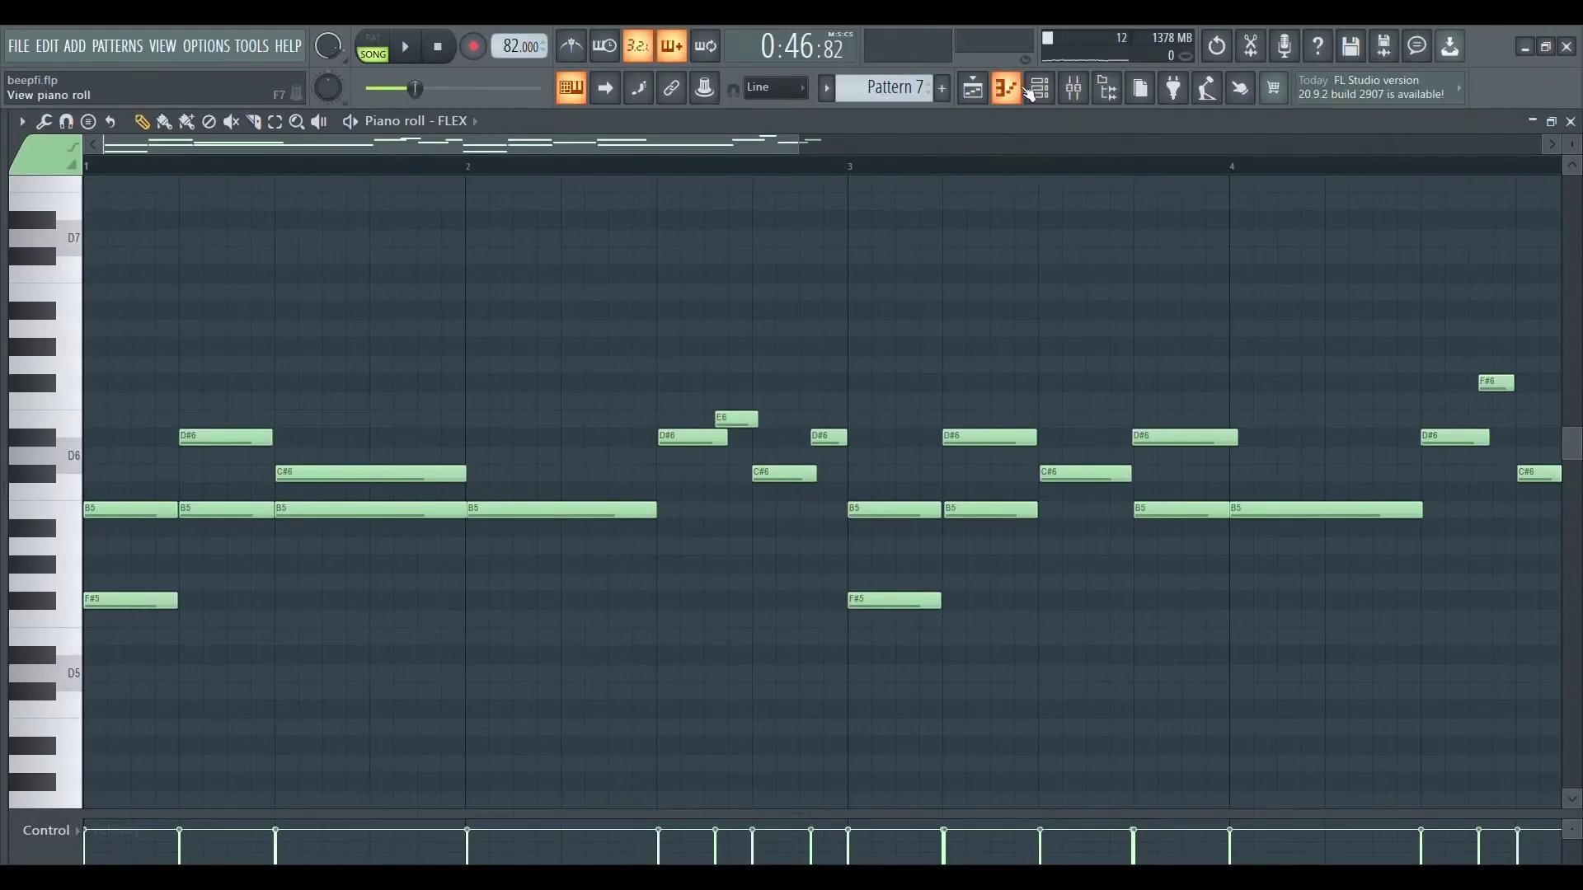
Step: Open the FLEX winds instrument from the Channel Rack and move its window up and right
click(1035, 89)
click(491, 373)
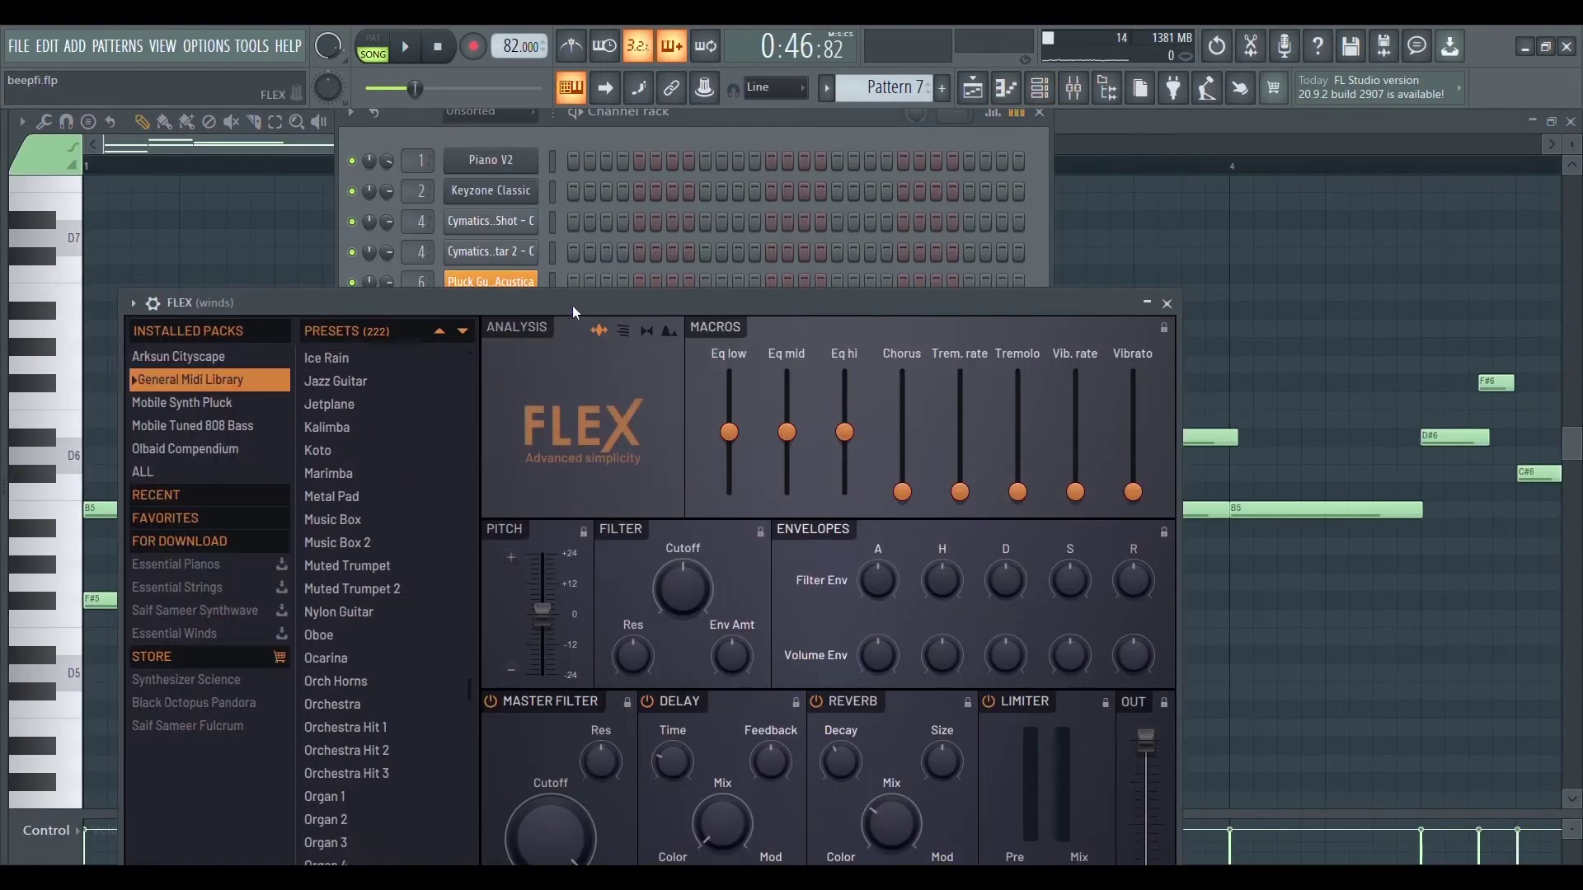
drag(572, 305, 773, 116)
scroll(593, 394, down, 5)
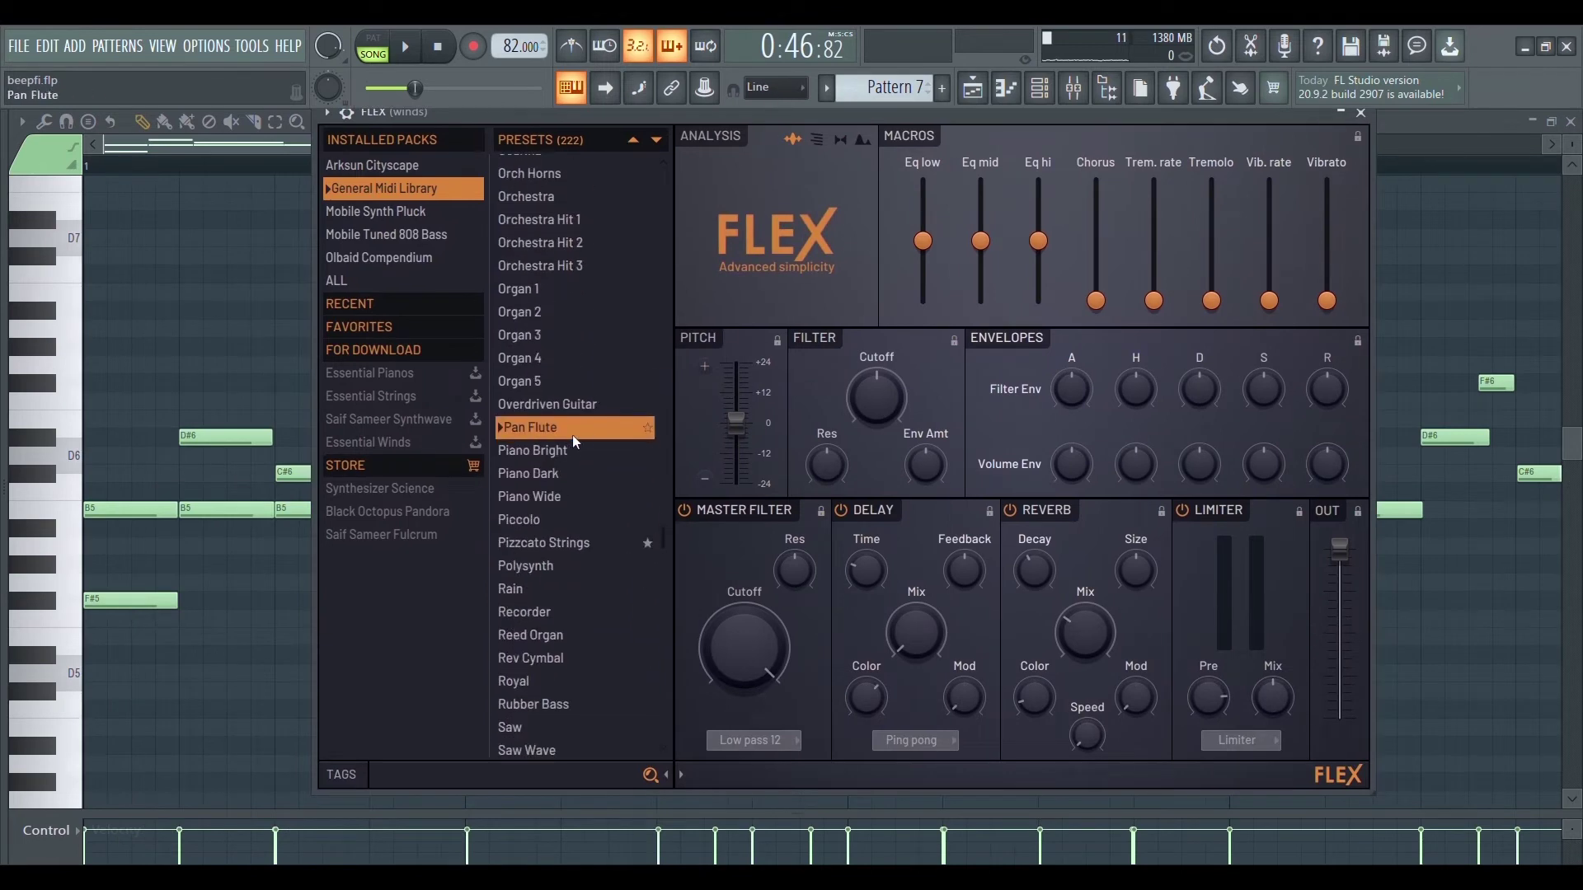
Step: Lower the low-pass band on the winds insert's Fruity parametric EQ 2 to 7530 Hz
click(1075, 95)
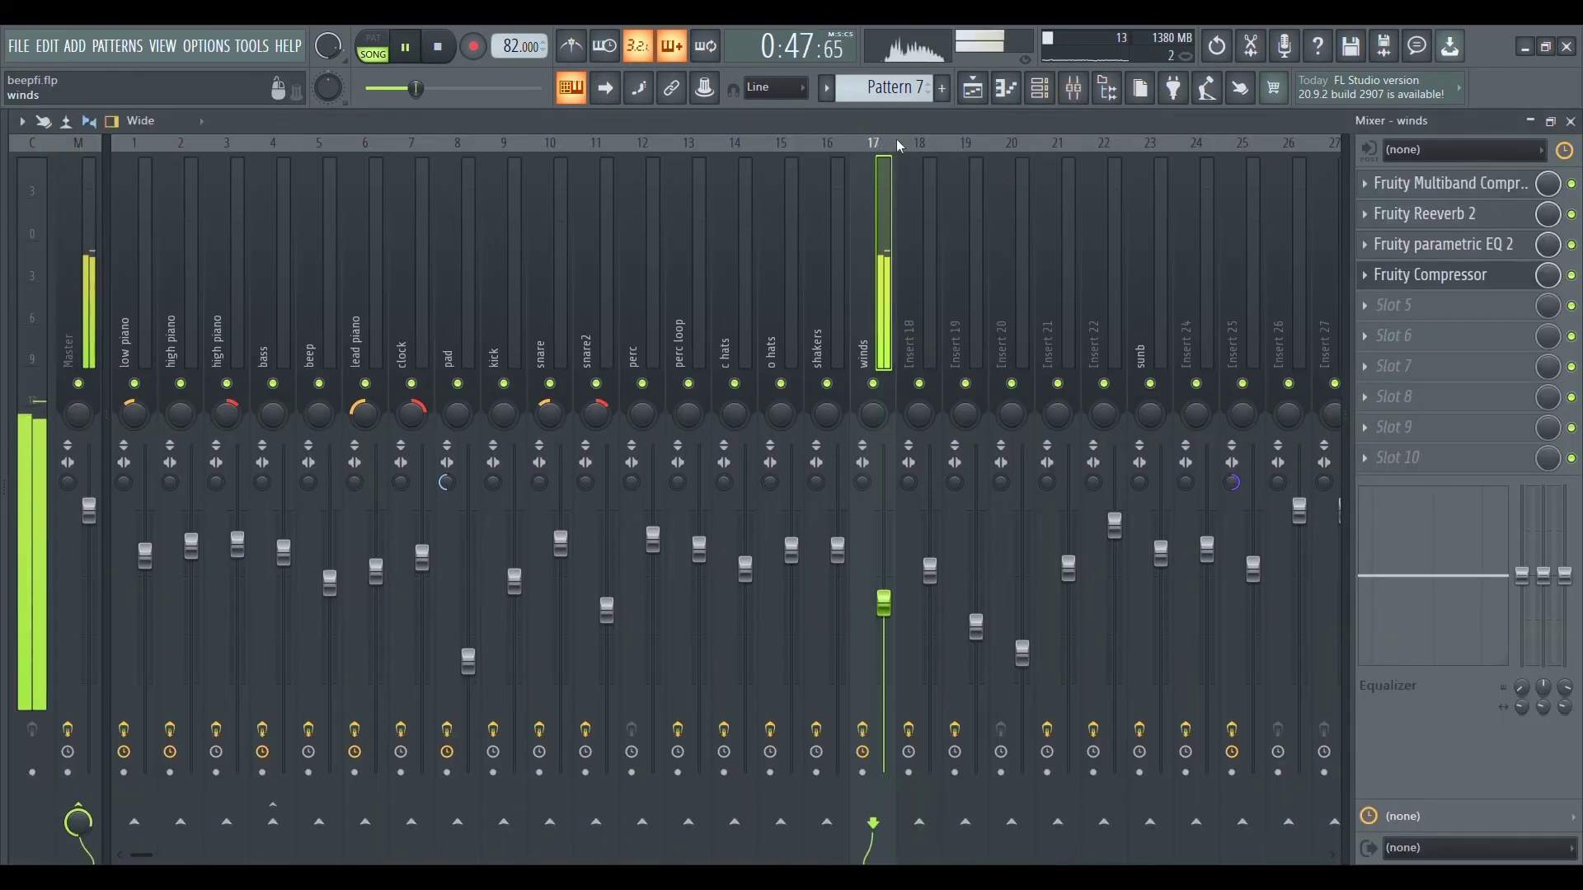
click(1476, 246)
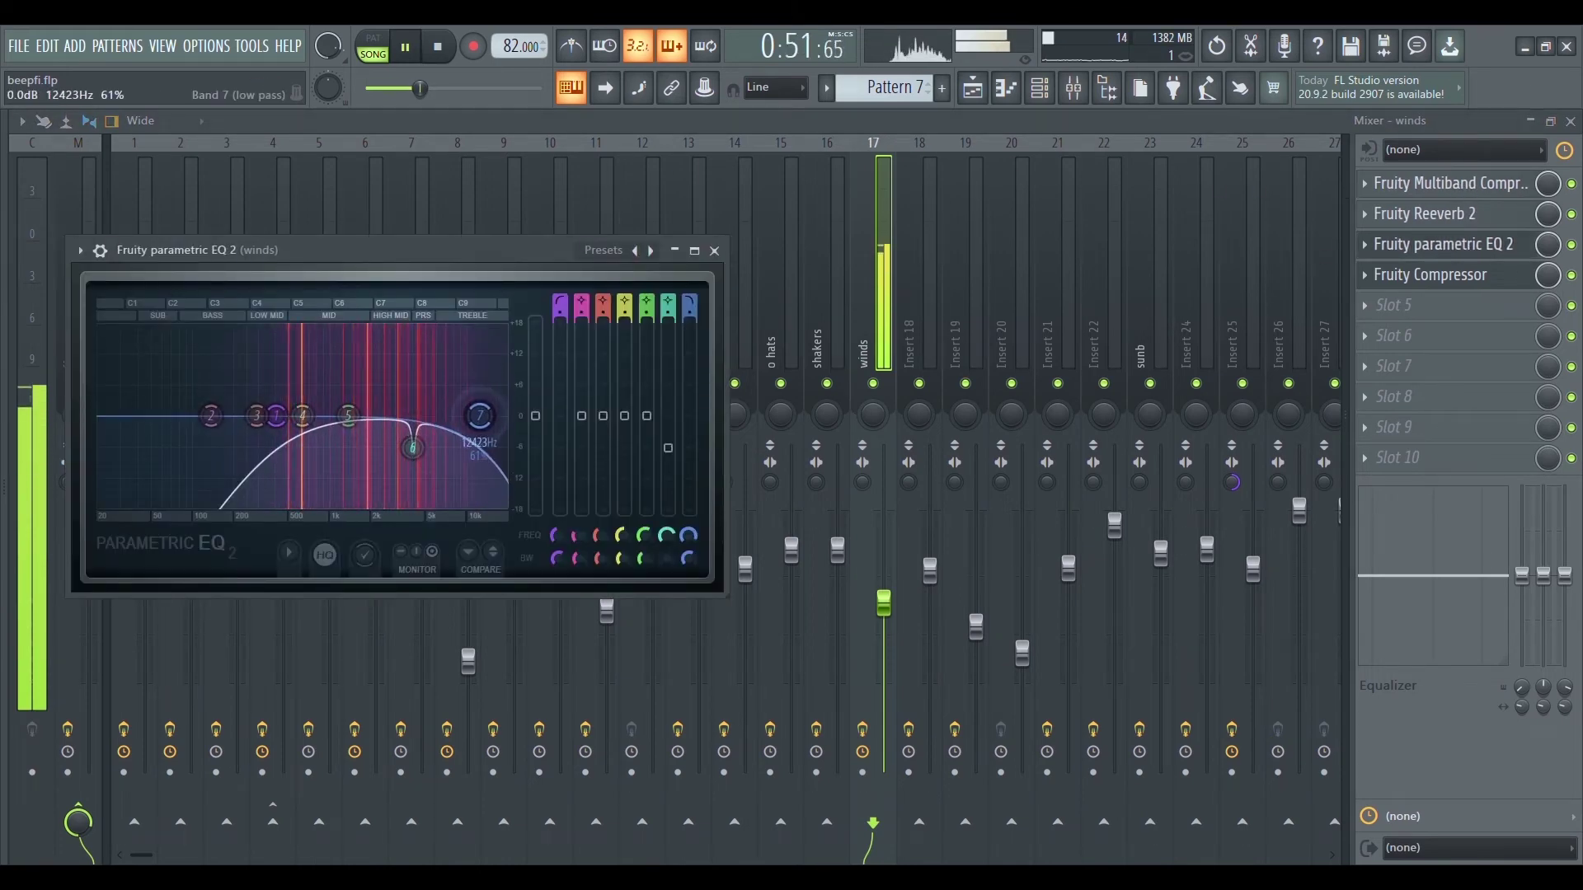
drag(495, 416, 466, 416)
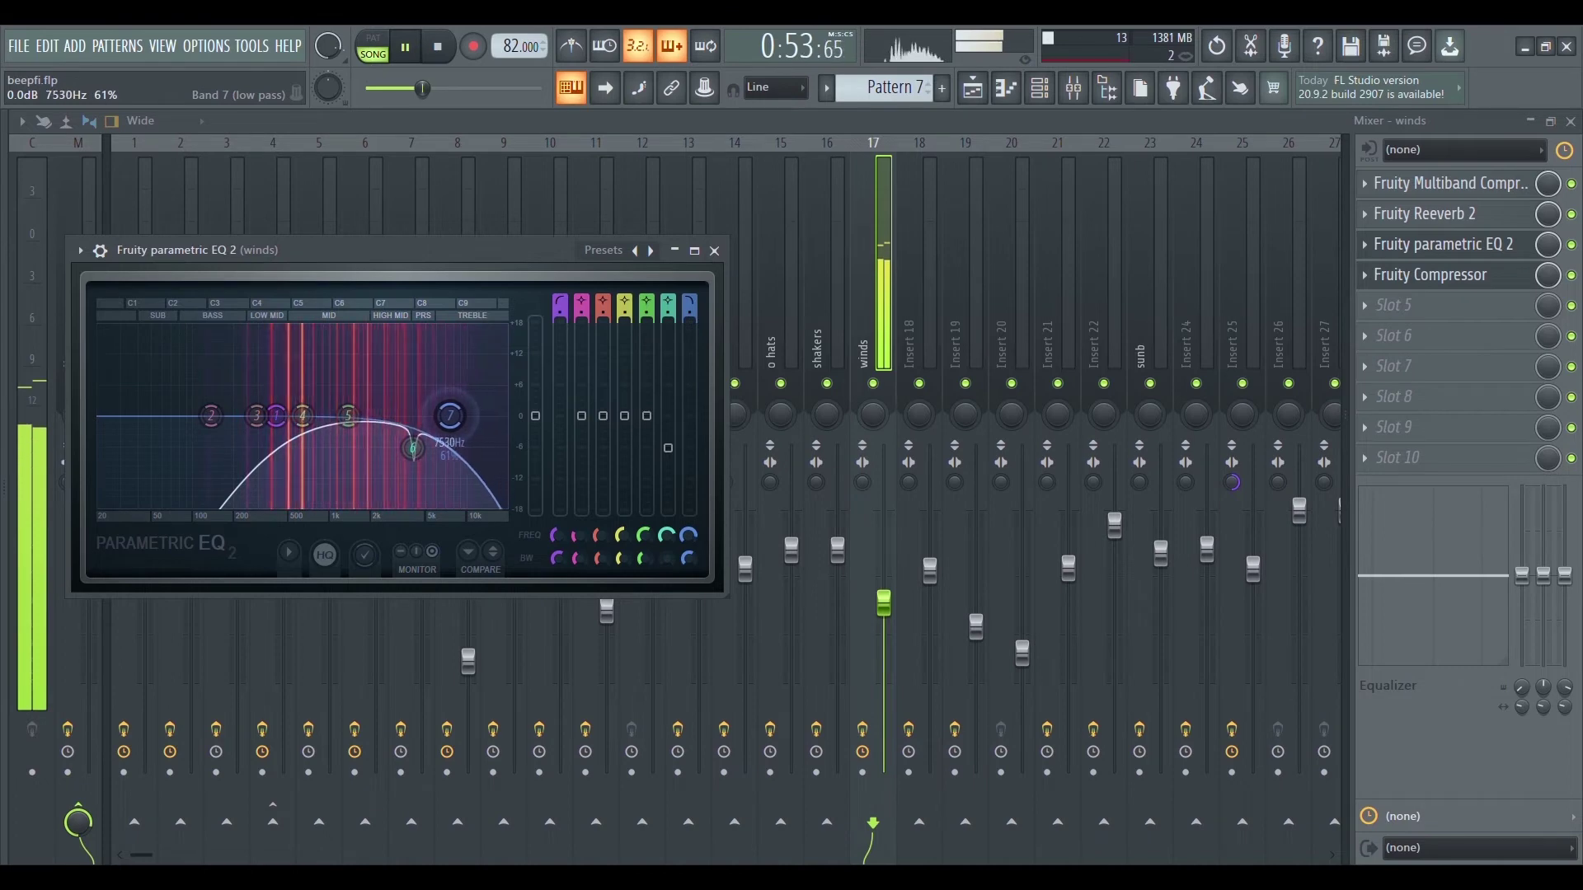
click(715, 251)
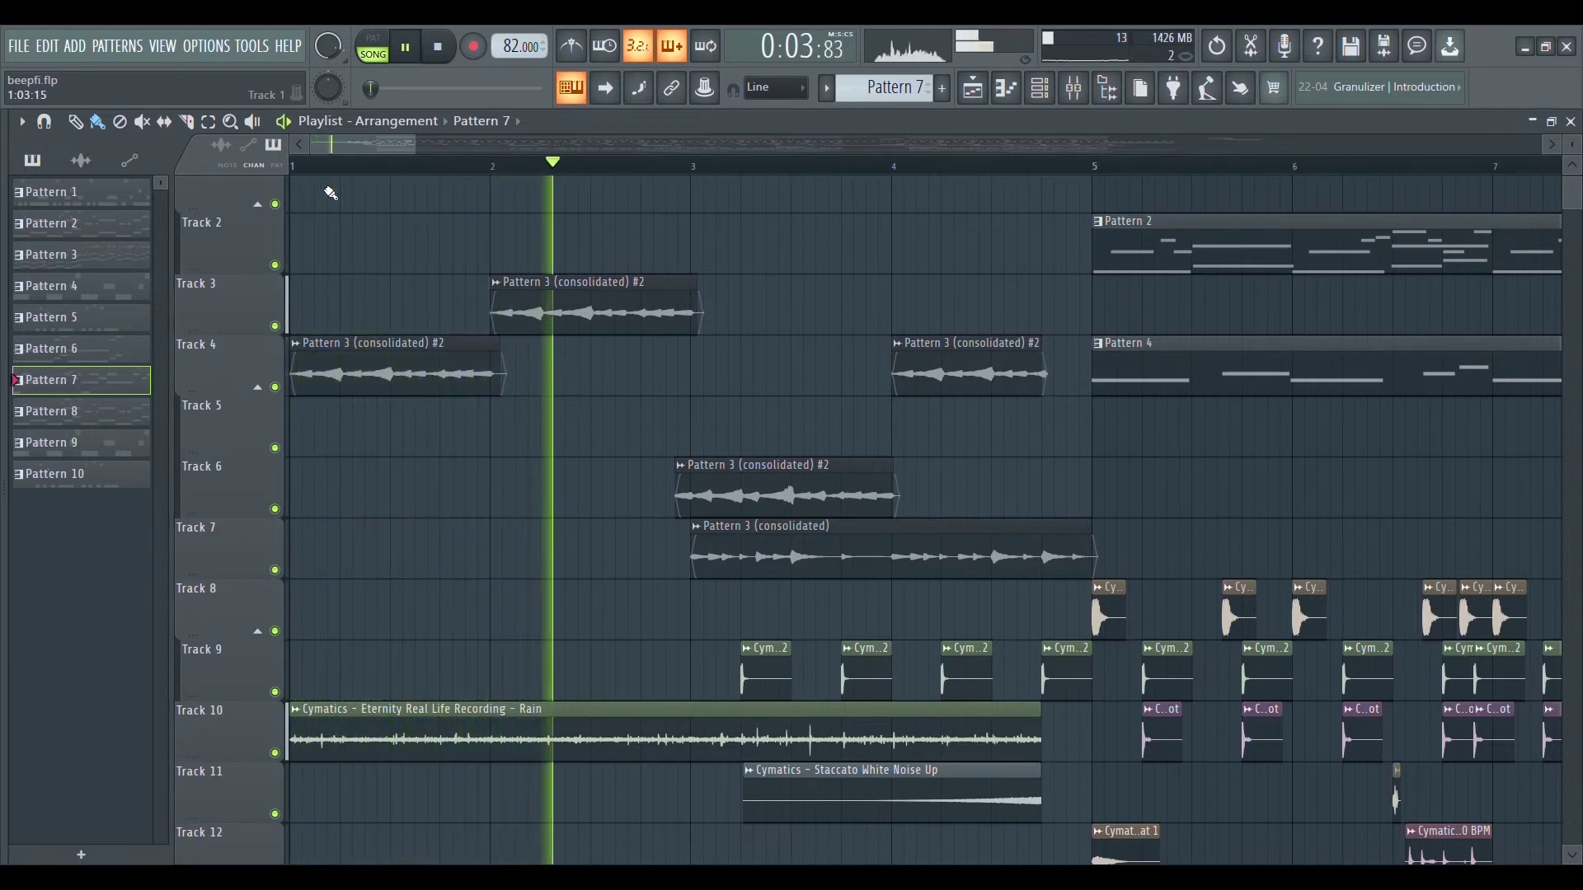
Step: Solo Track 1 and audition its Pattern 3 (consolidated) intro sample
key(space)
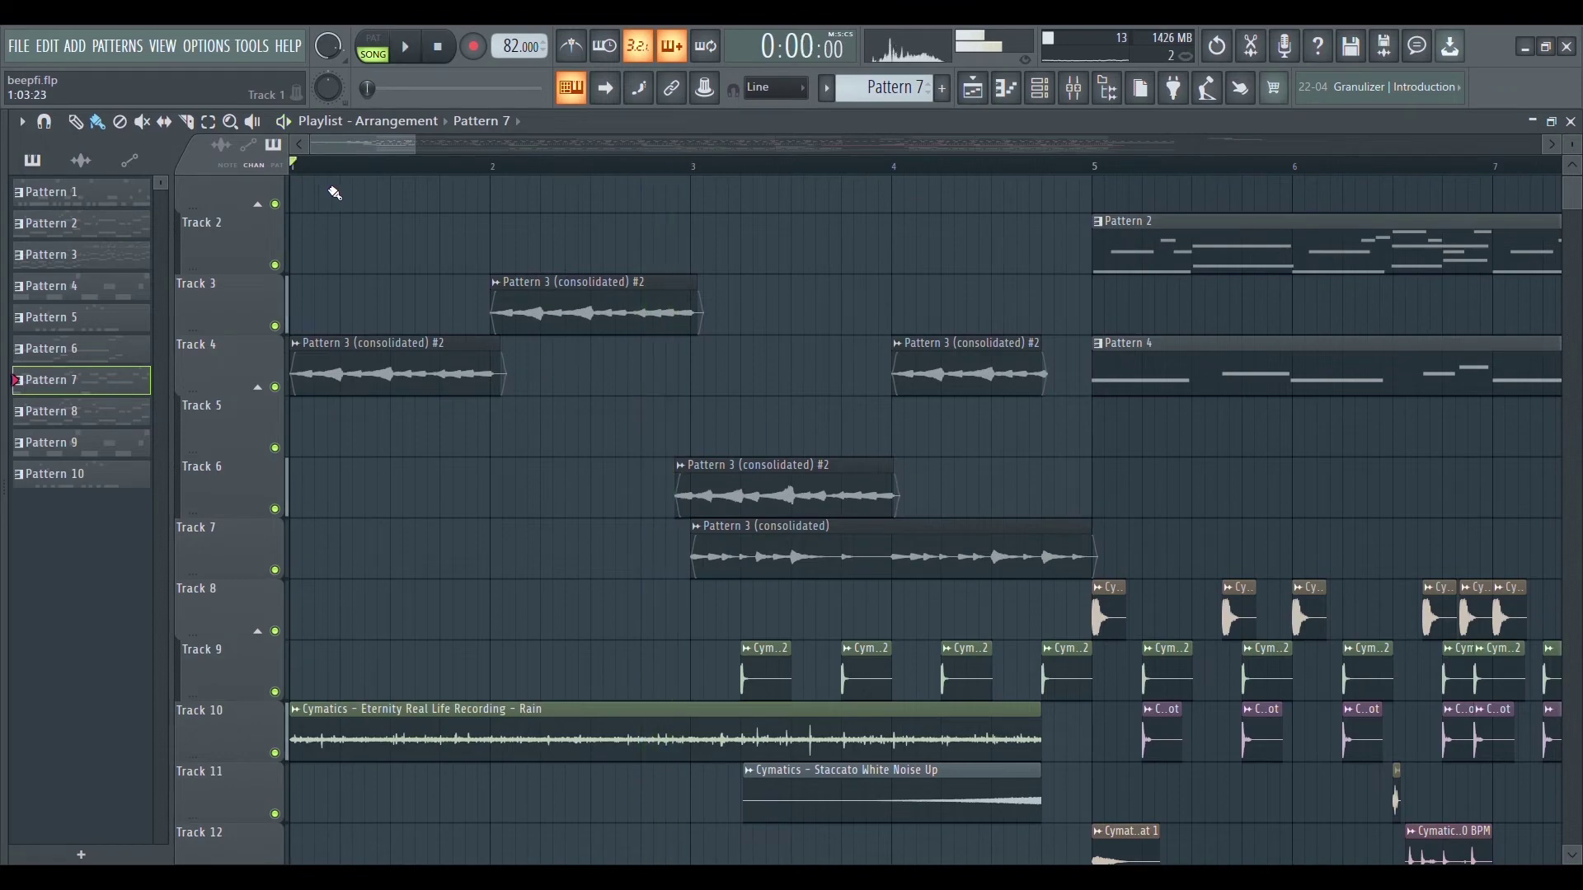
scroll(430, 302, down, 5)
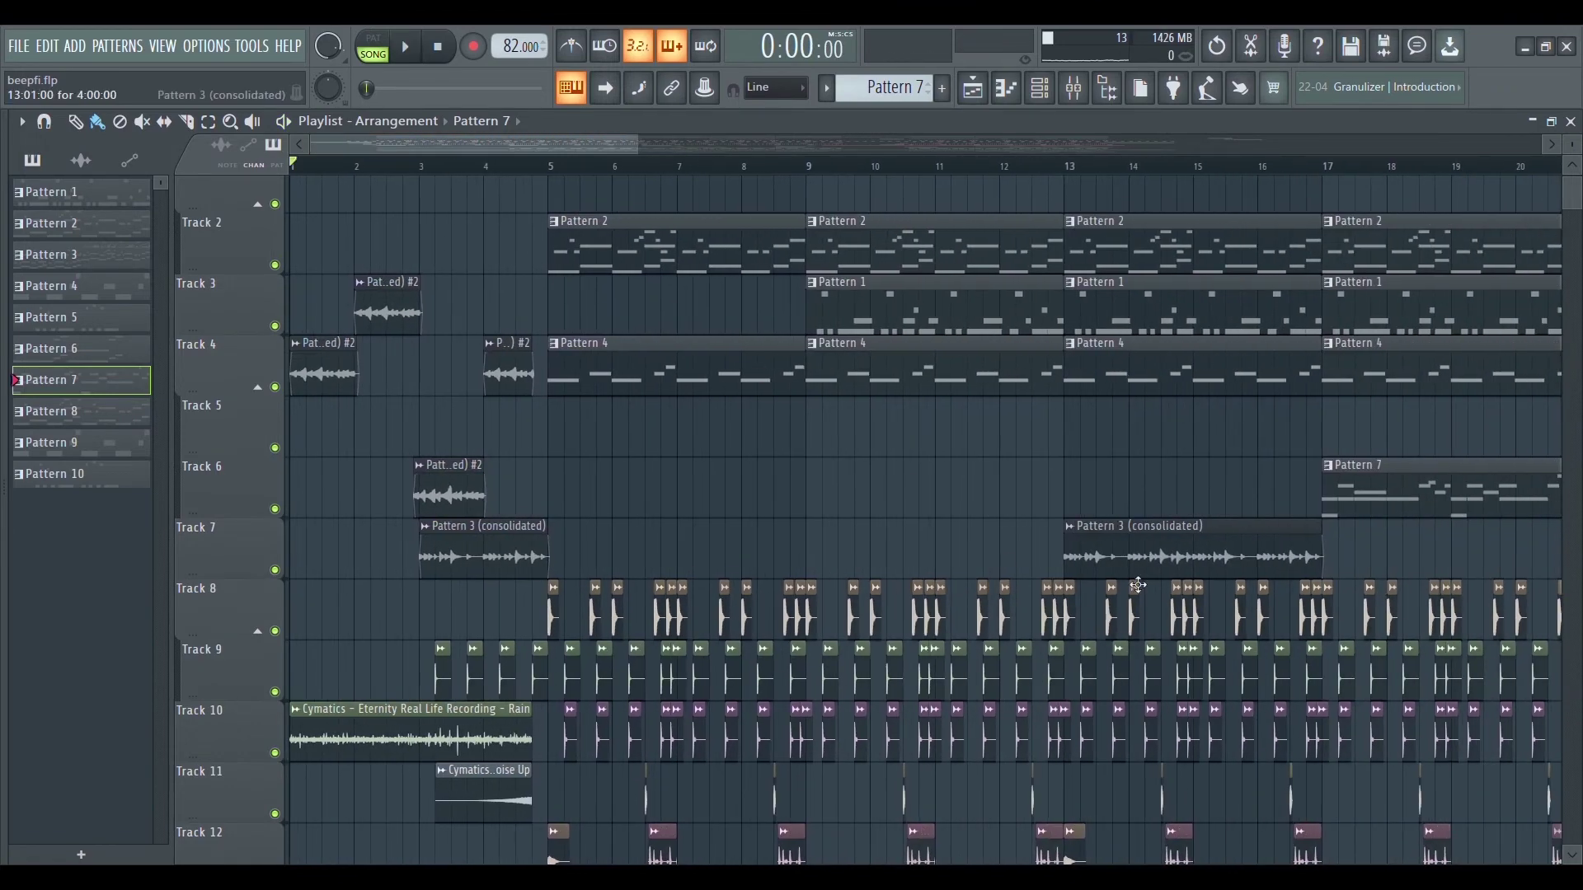
click(346, 198)
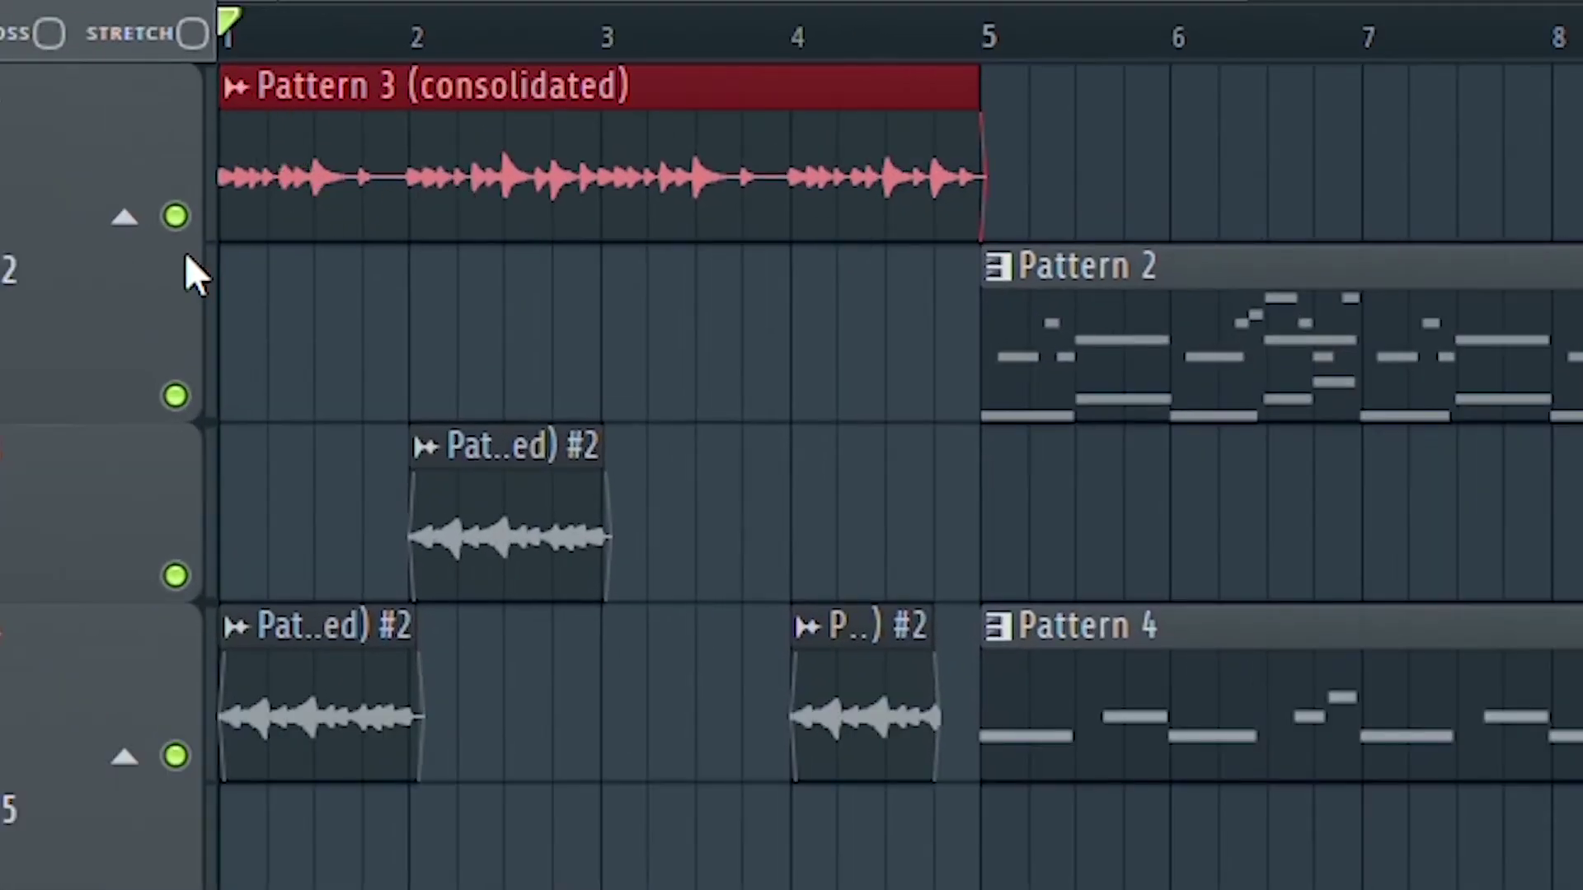
right_click(275, 213)
key(space)
scroll(311, 32, up, 5)
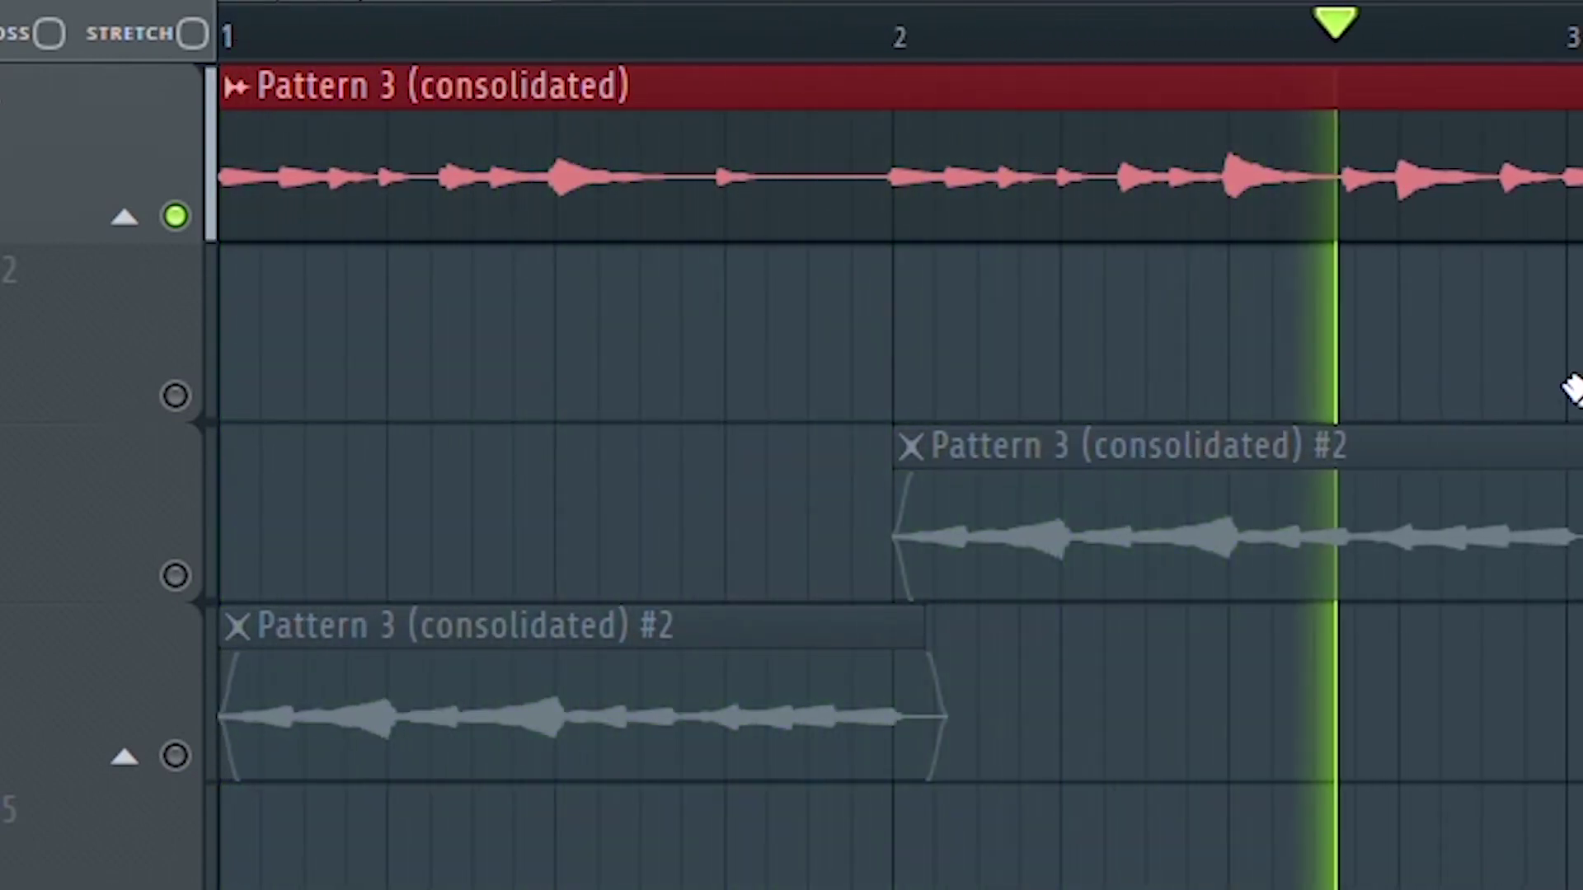
key(space)
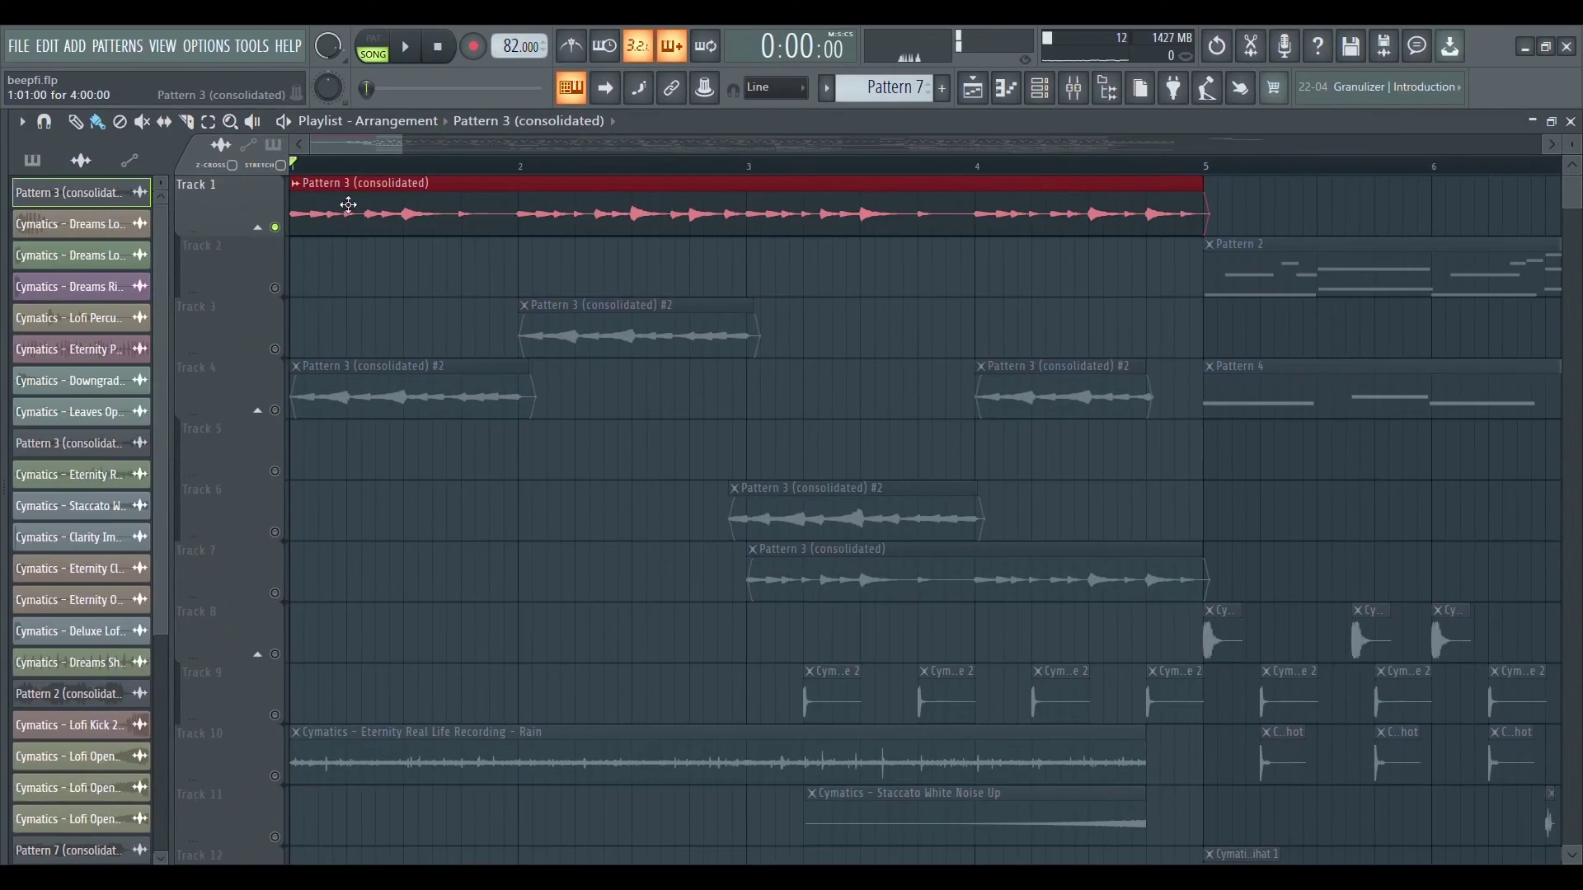
Step: Reverse the Pattern 3 (consolidated) sample and play the reversed intro from bar 1
double_click(417, 195)
drag(327, 248, 907, 256)
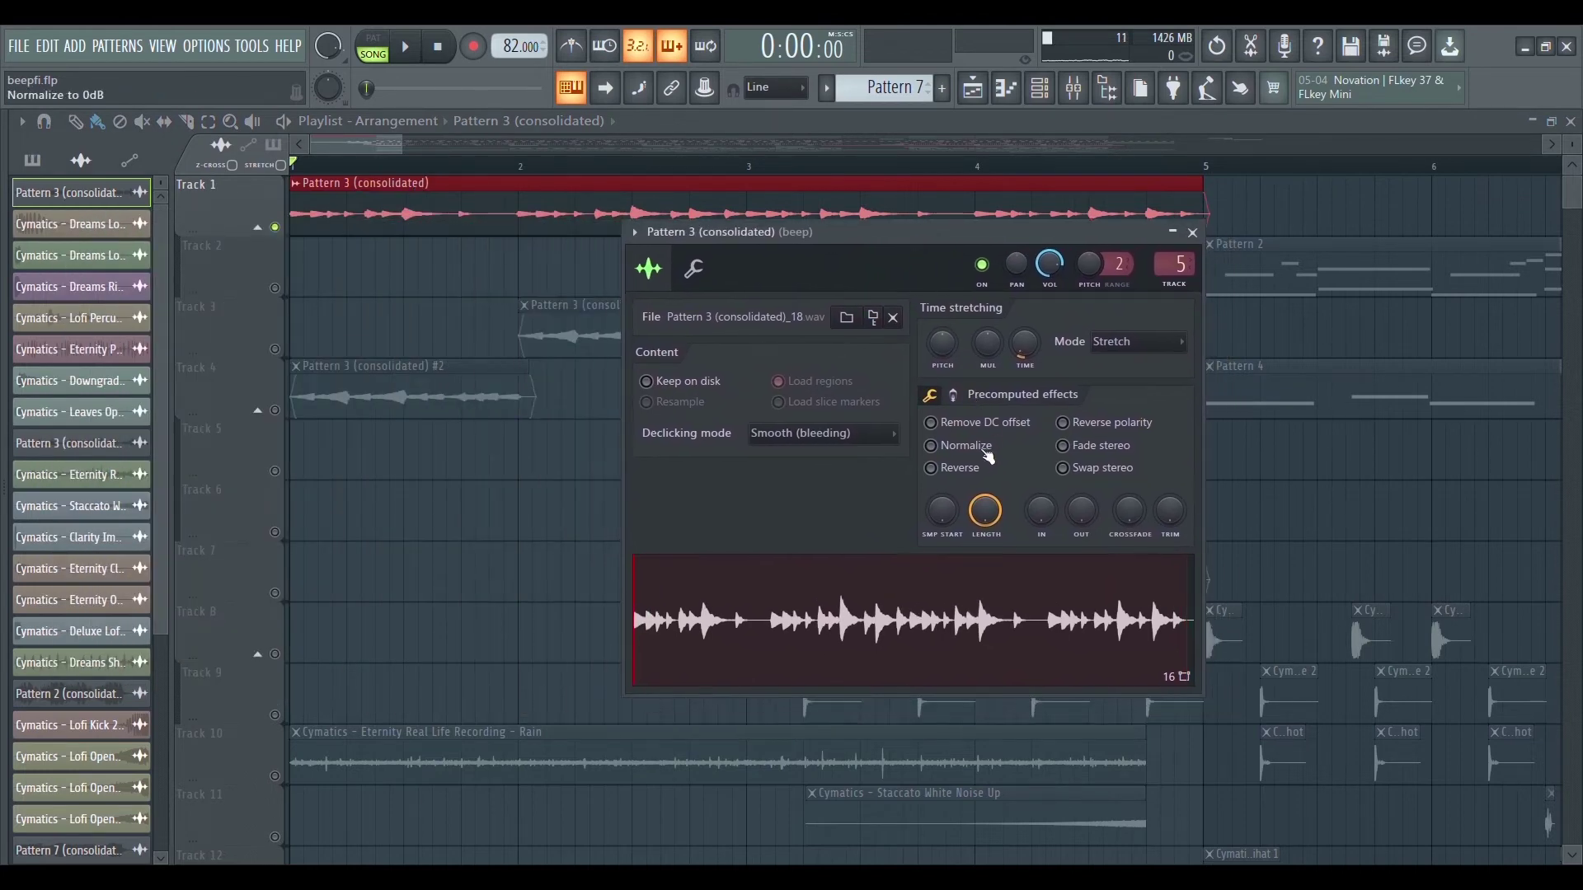
click(932, 468)
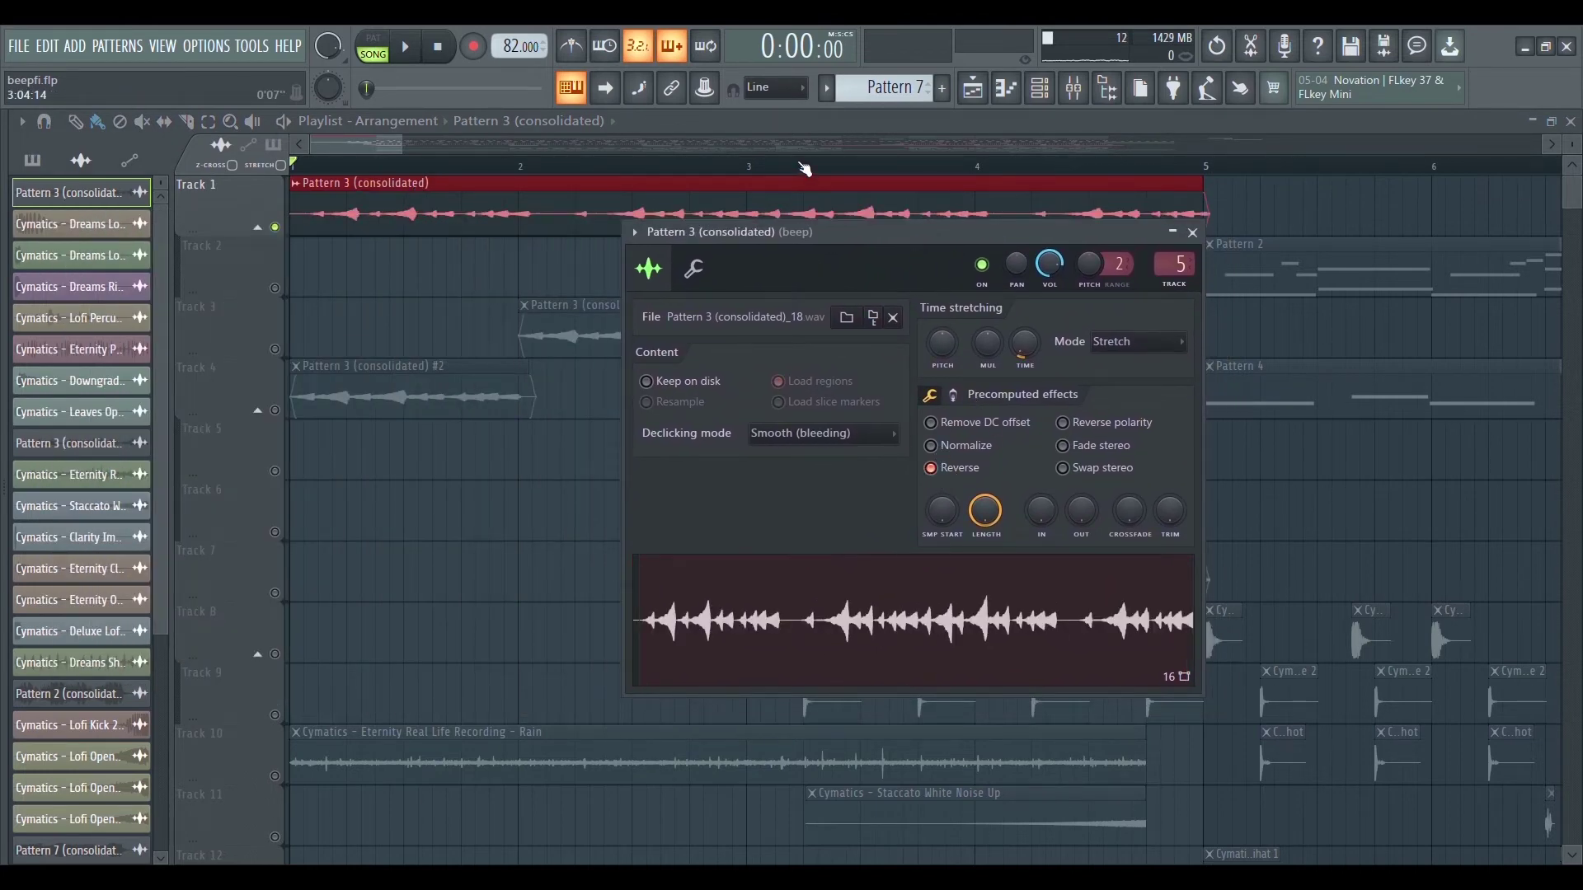
click(268, 230)
key(space)
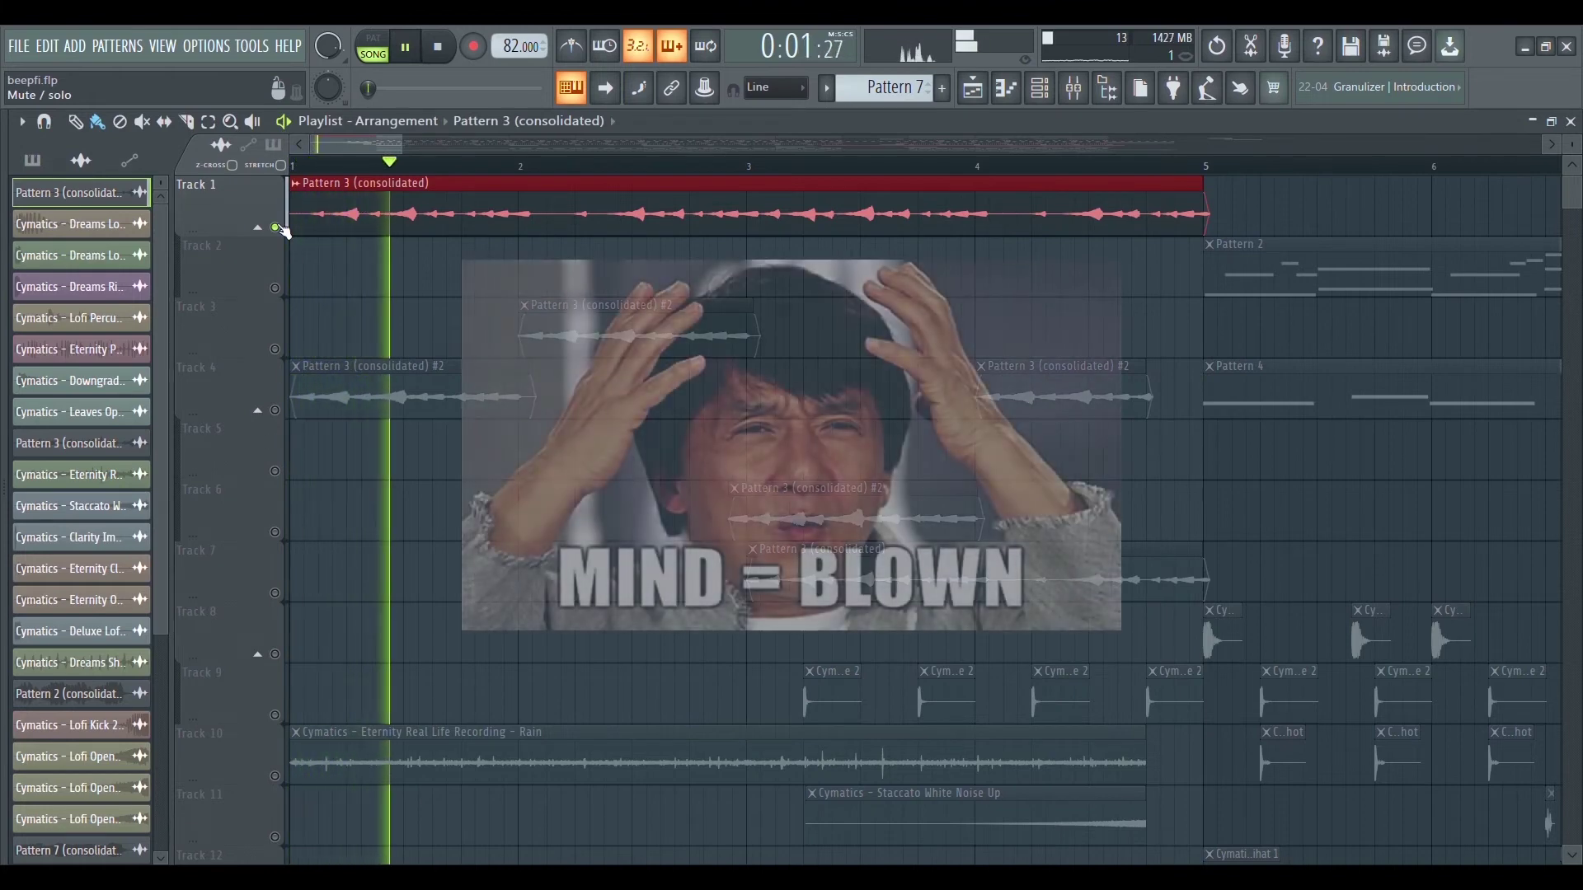
key(space)
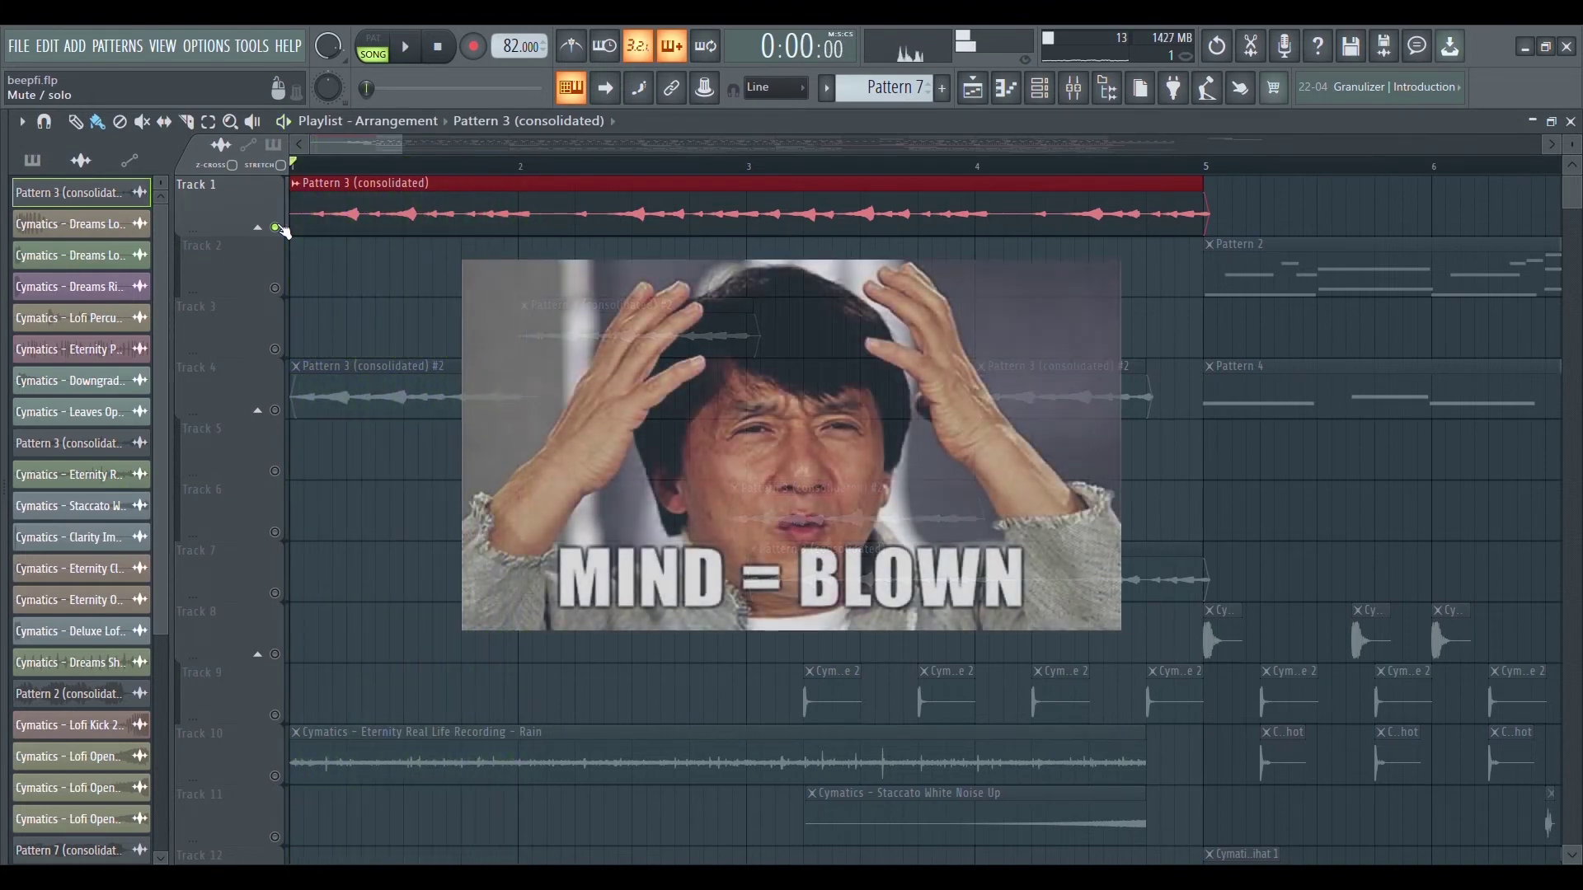
key(space)
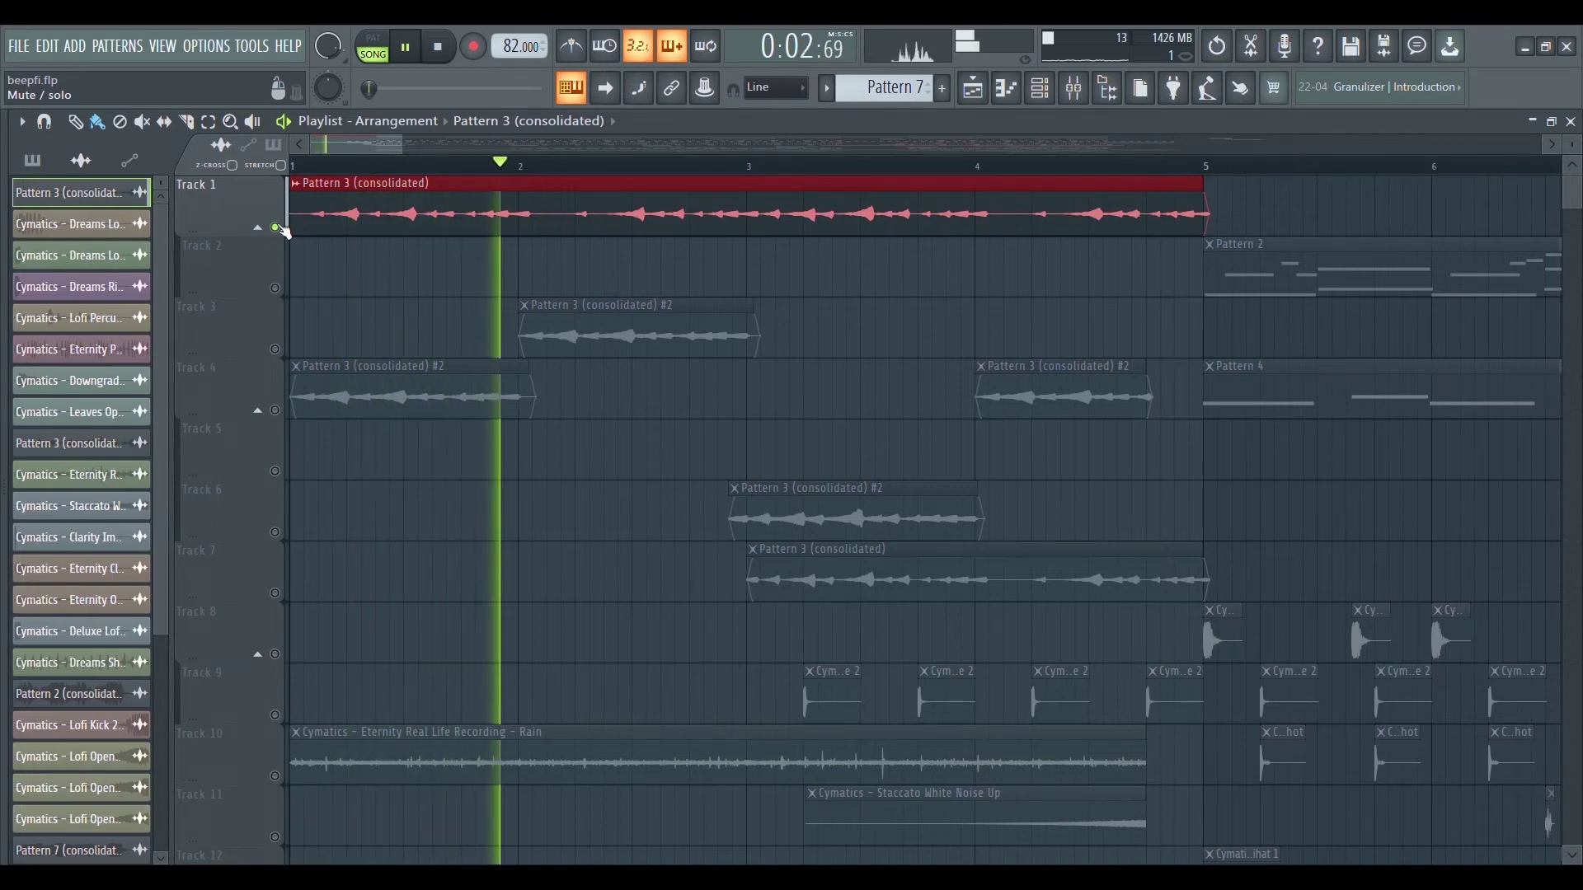
key(space)
Step: Unsolo Track 1, solo Track 4 and play the song
right_click(279, 229)
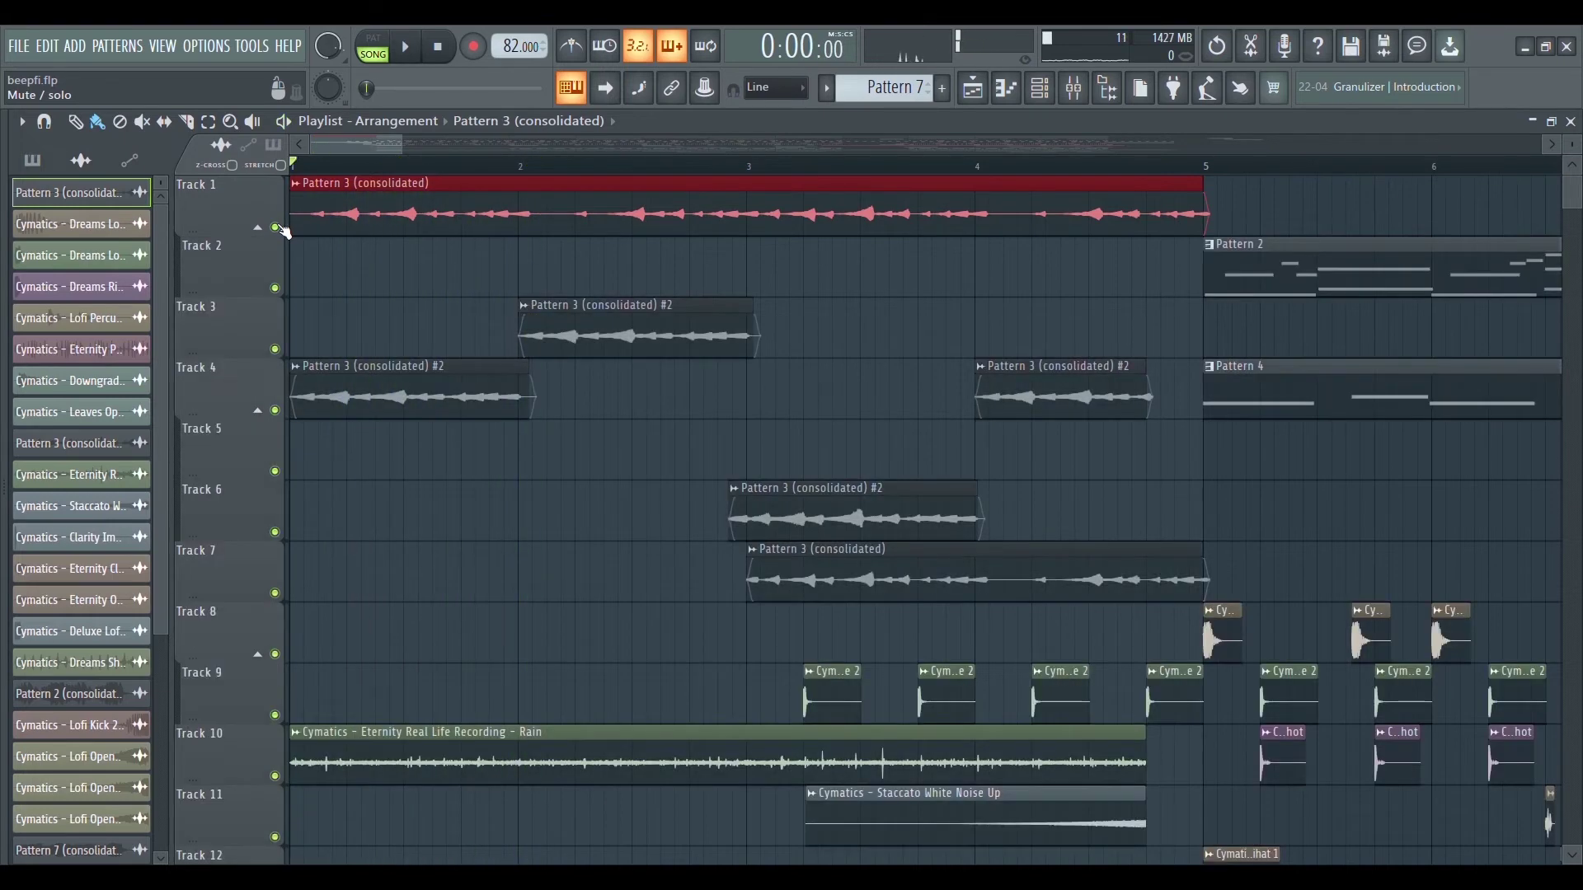
right_click(278, 410)
key(space)
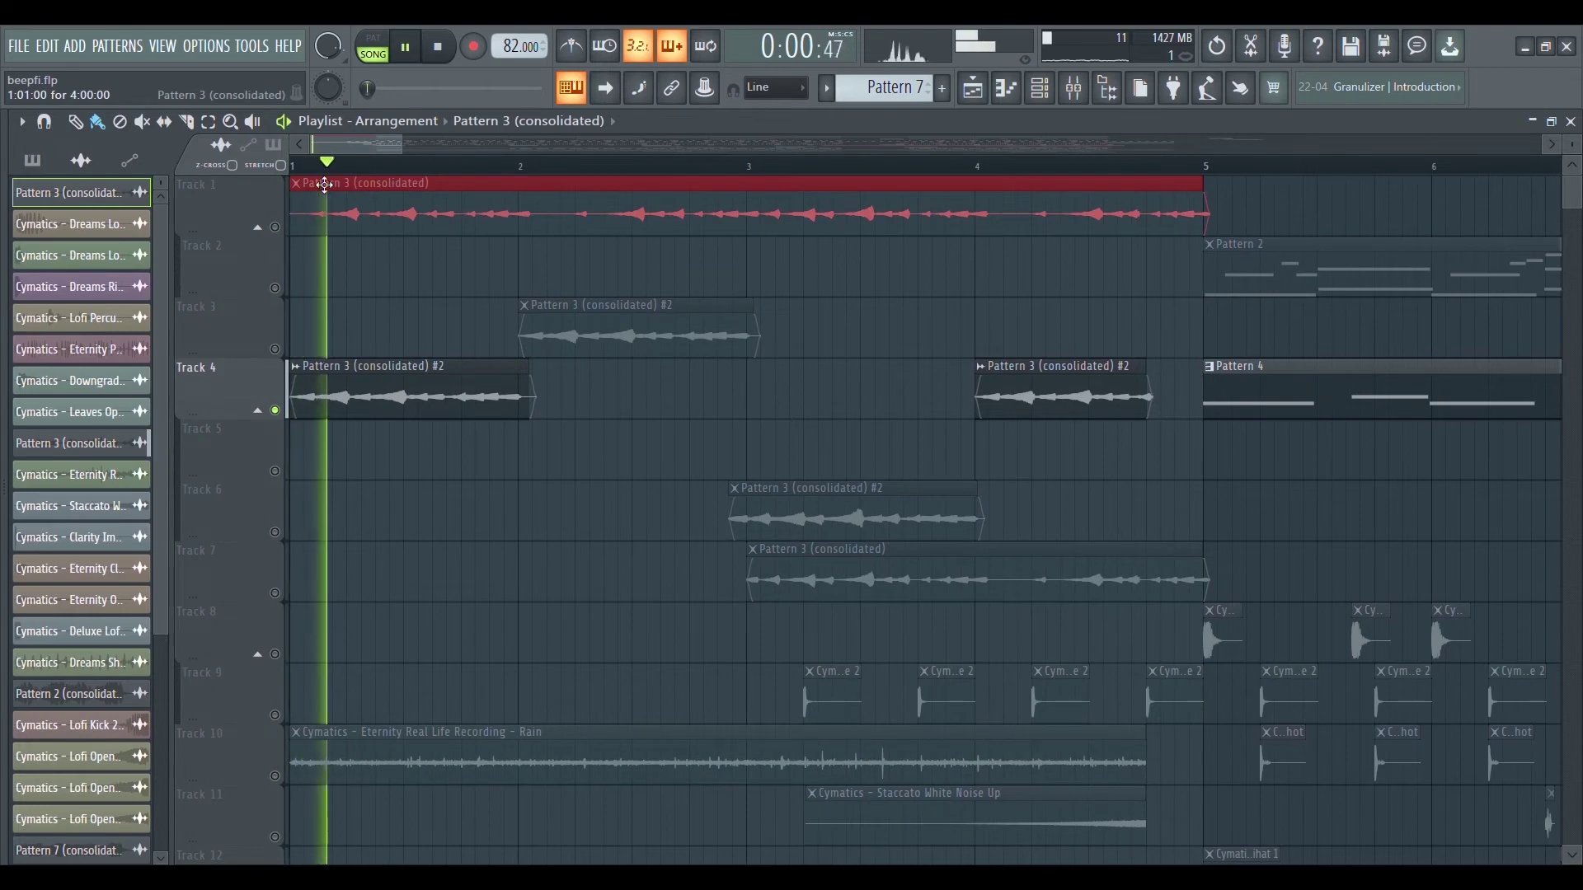